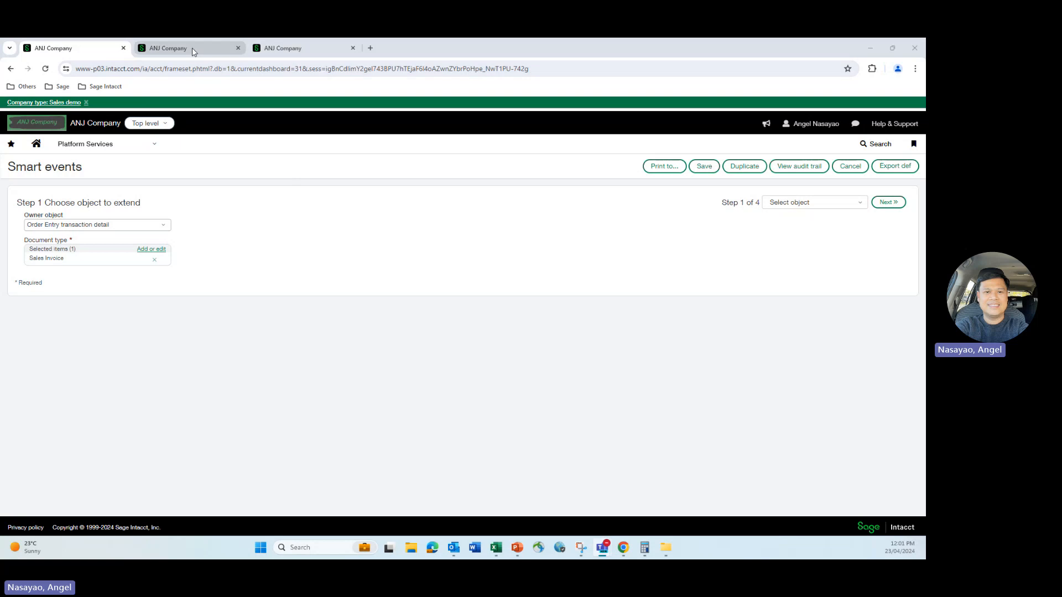
Review the description fields of the SVC service item and the entry columns of the new sales invoice.
click(191, 47)
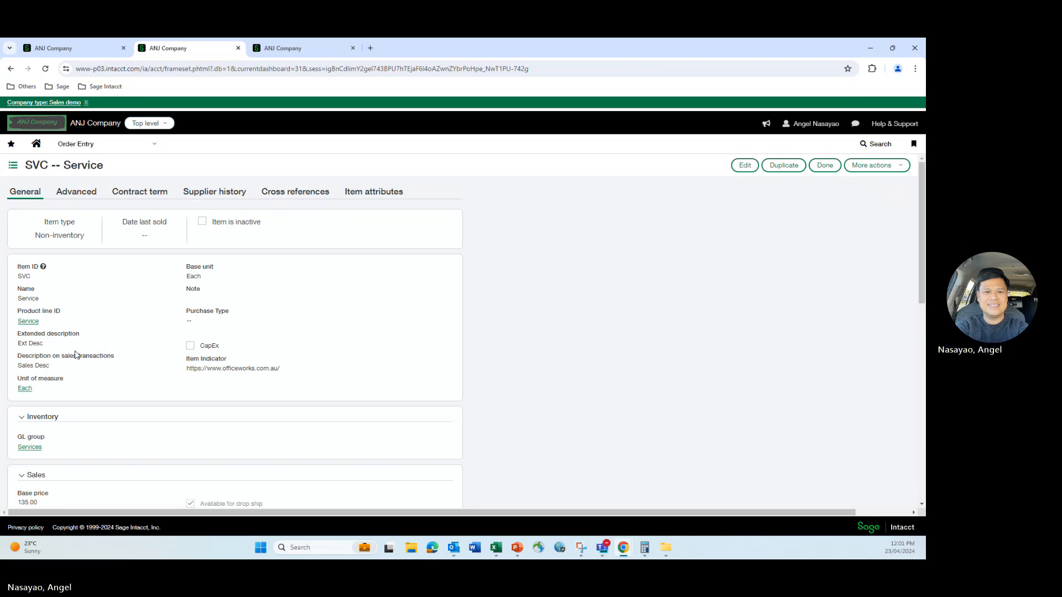
click(287, 49)
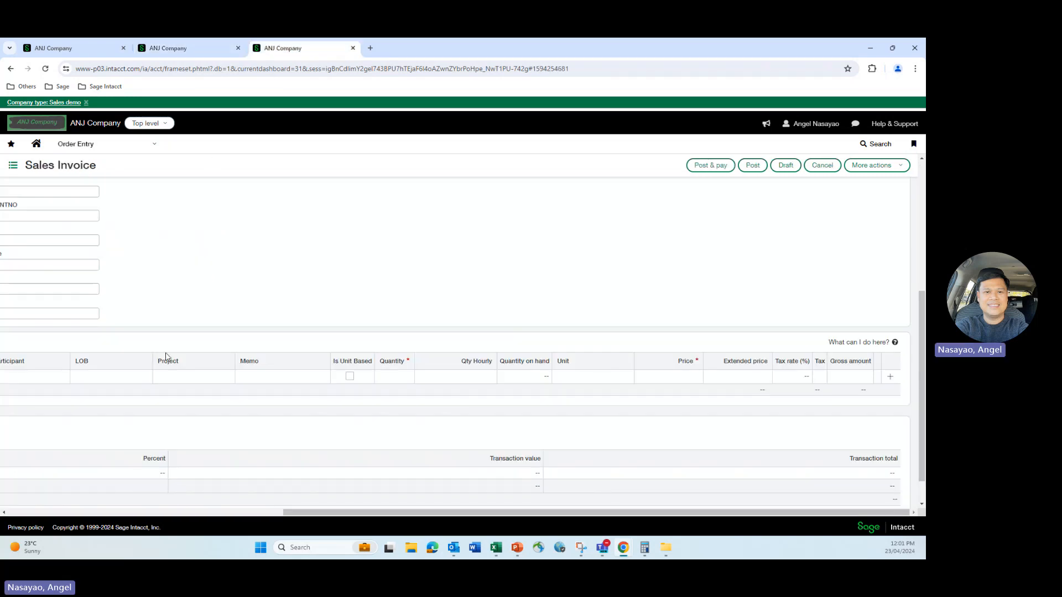
drag(242, 513, 14, 512)
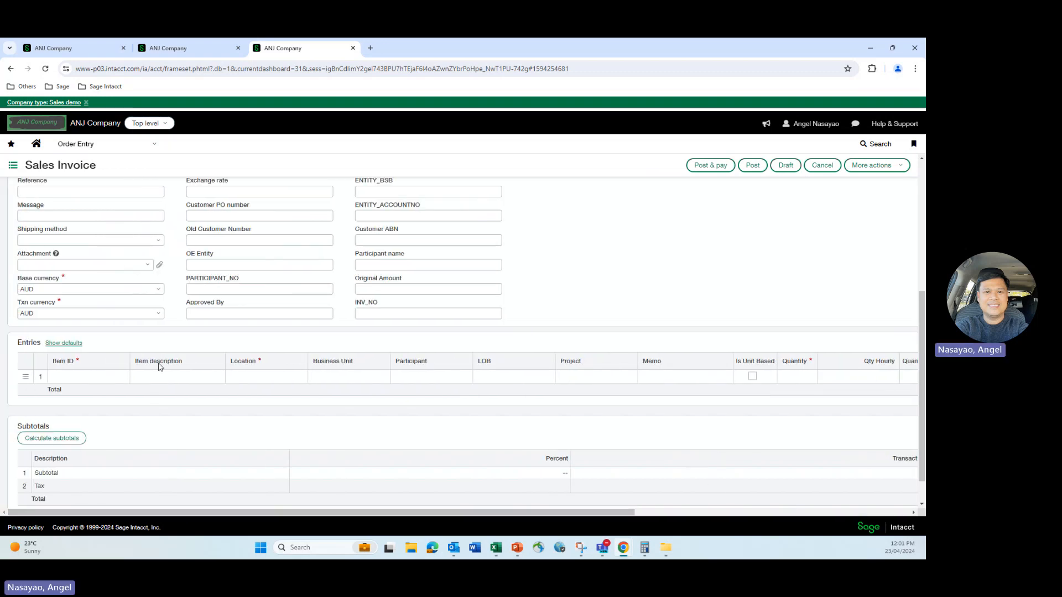
click(174, 50)
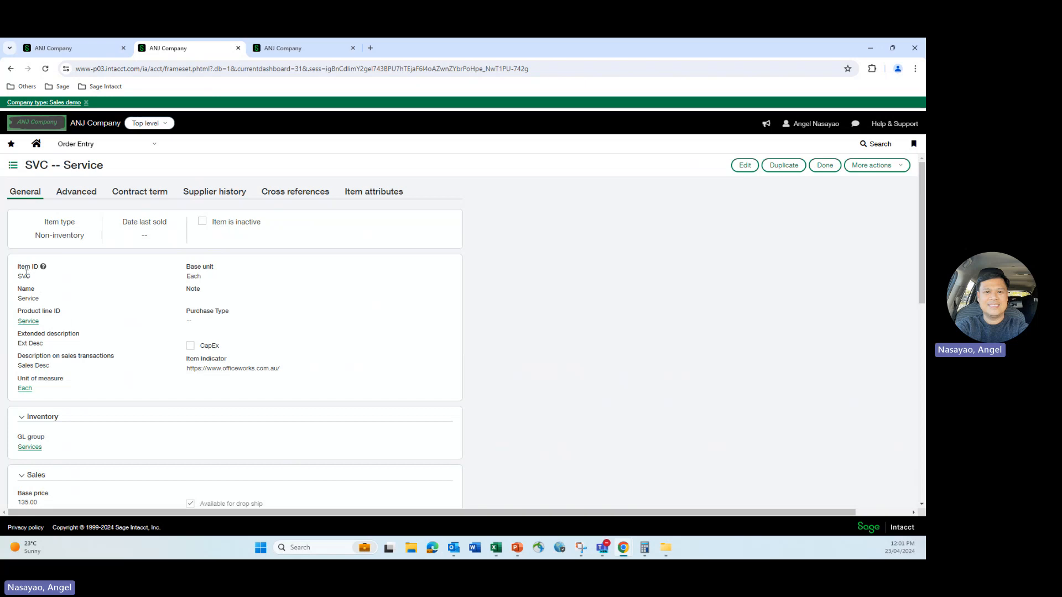
Add the SVC--Service item to the first entry line of the sales invoice.
click(300, 47)
click(91, 375)
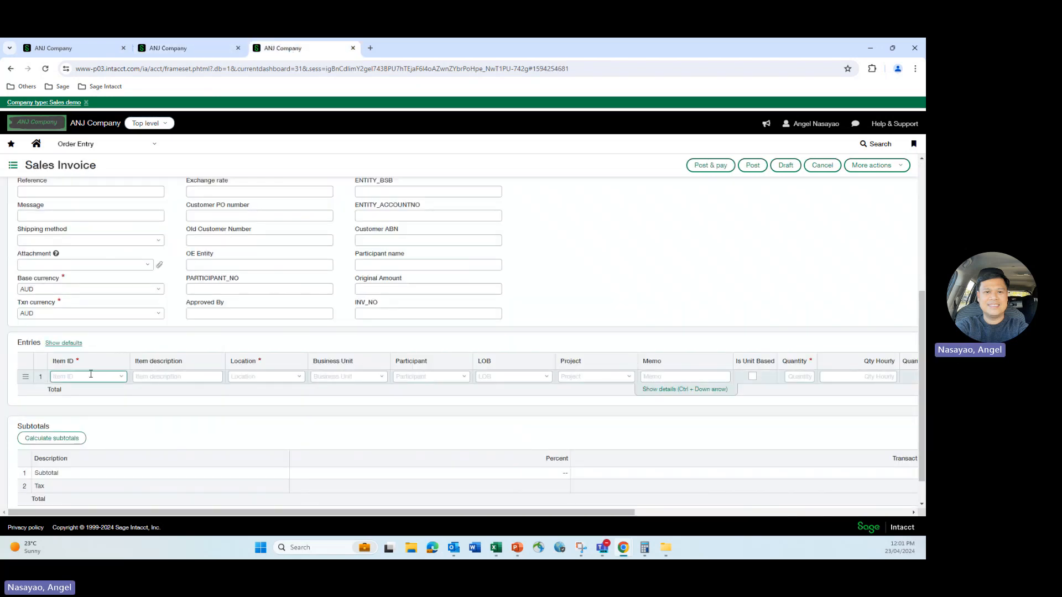
text(svc)
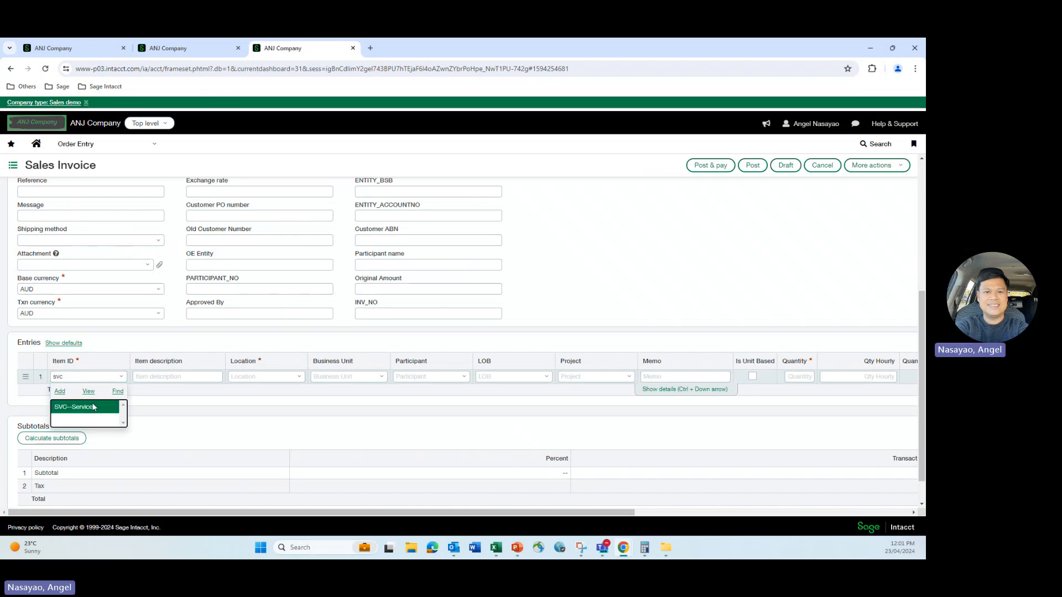
click(117, 407)
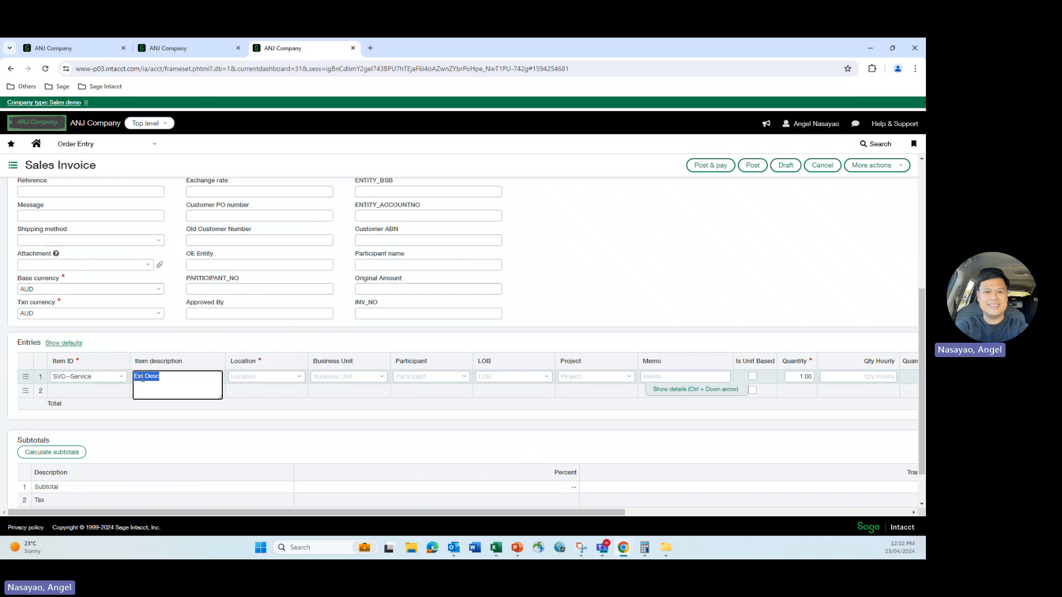
Compare the SVC item's description on sales transactions with the item description on the invoice's first entry line.
click(188, 49)
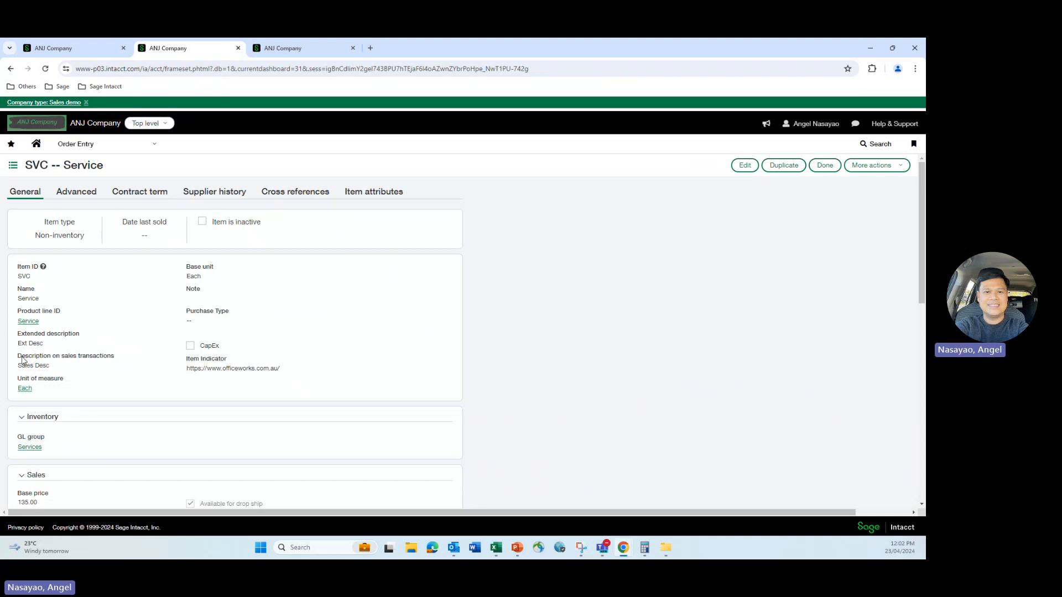
drag(22, 358, 111, 358)
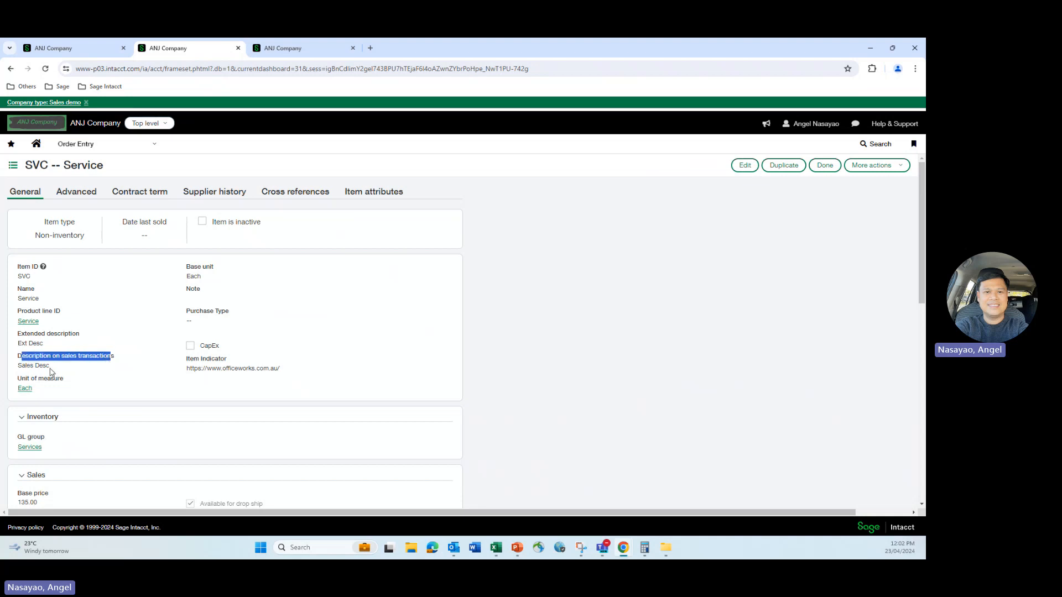
click(303, 56)
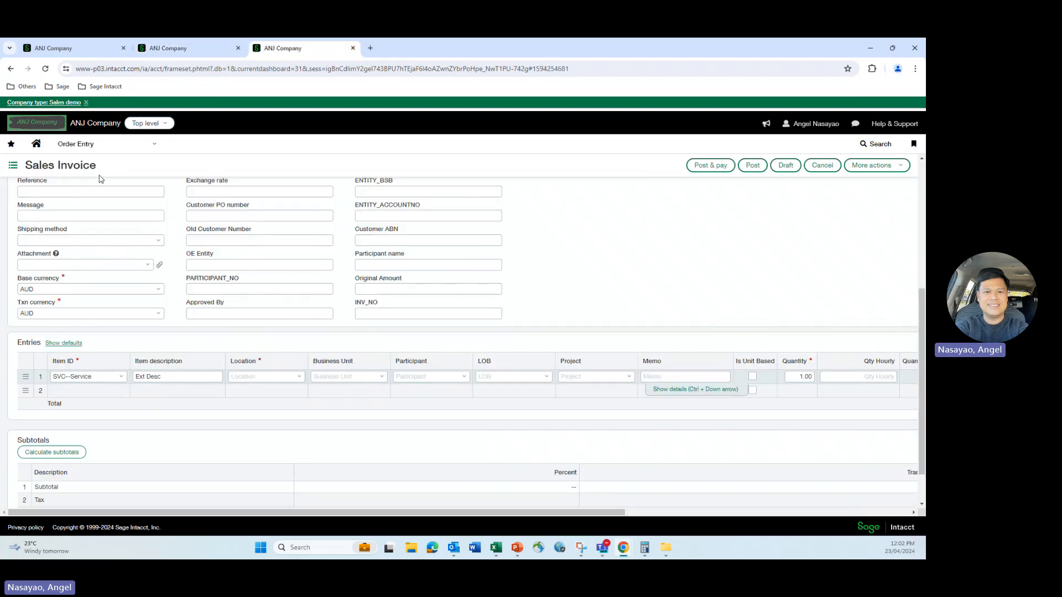
click(161, 381)
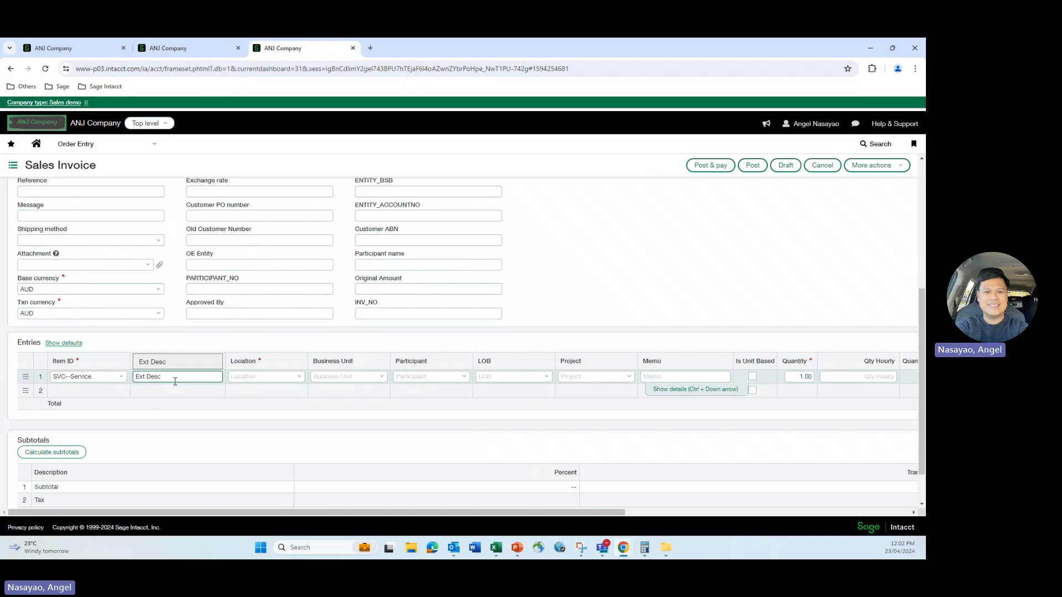
click(475, 217)
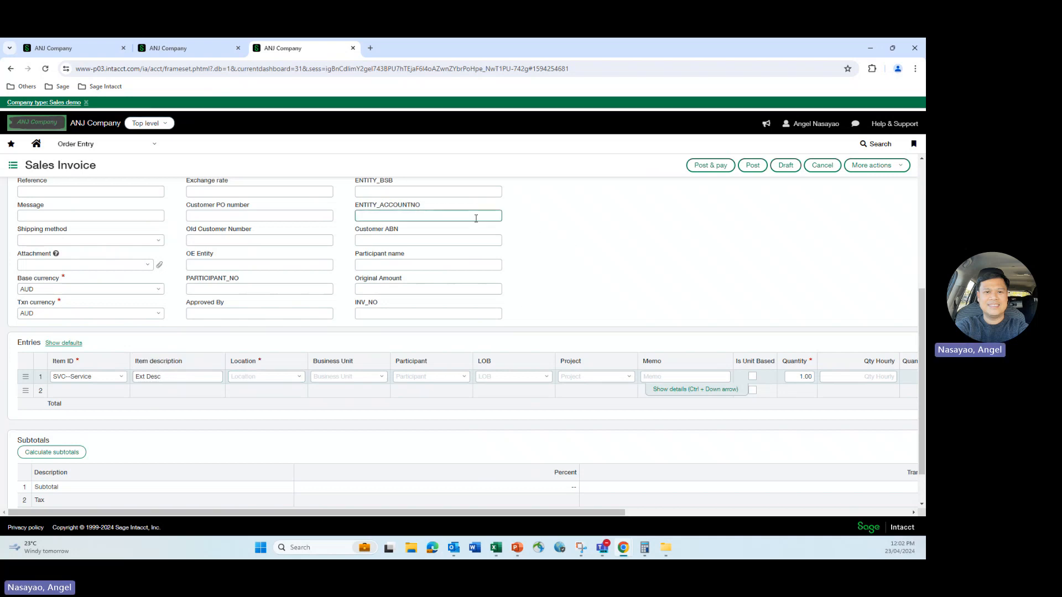
click(319, 259)
Review the smart event's owner object and document type, and its action, events and condition in the event properties.
click(84, 51)
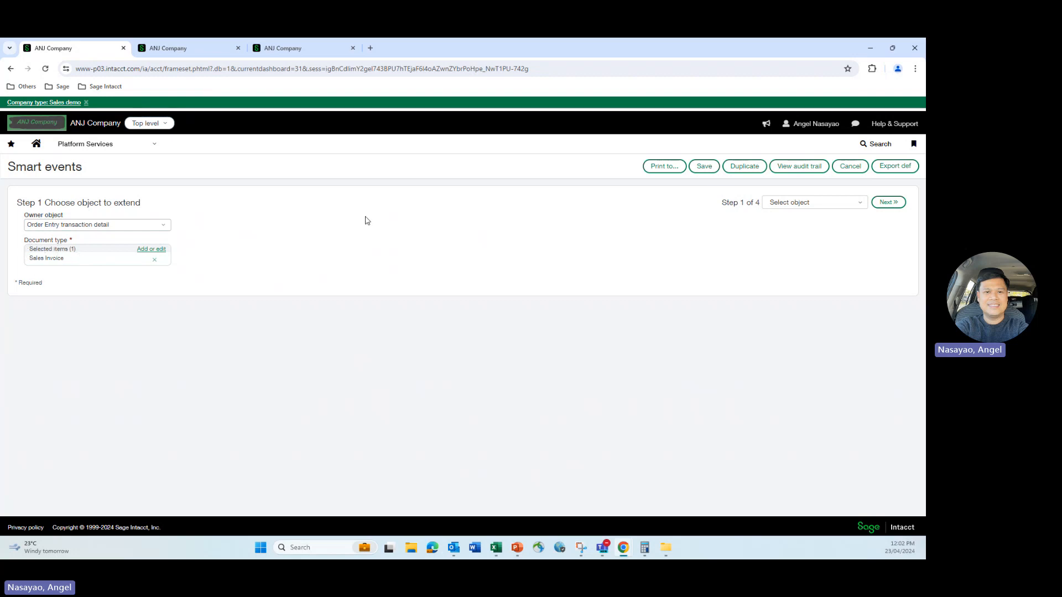
click(886, 202)
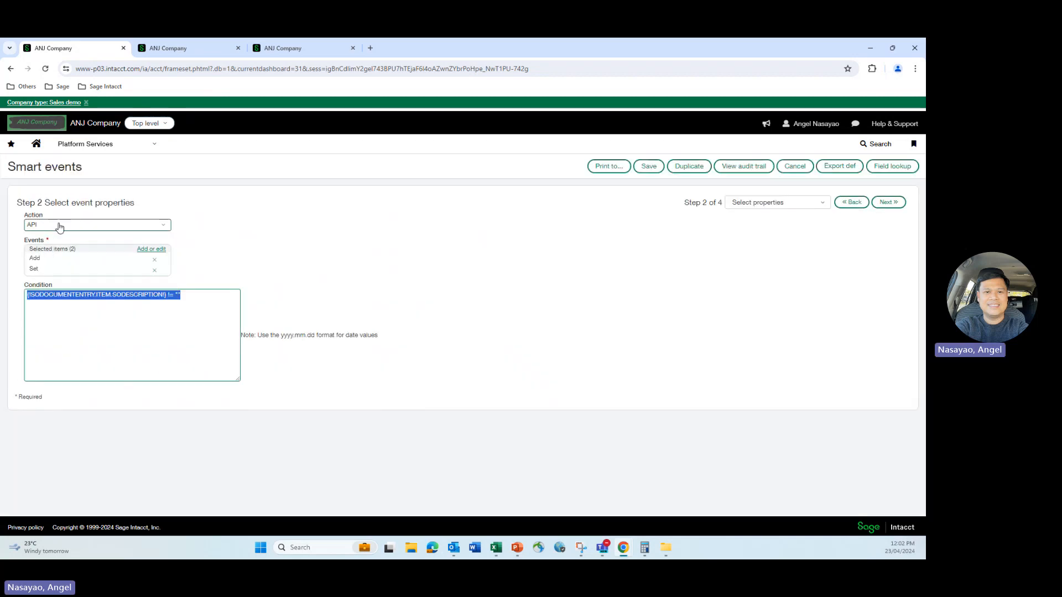
click(251, 262)
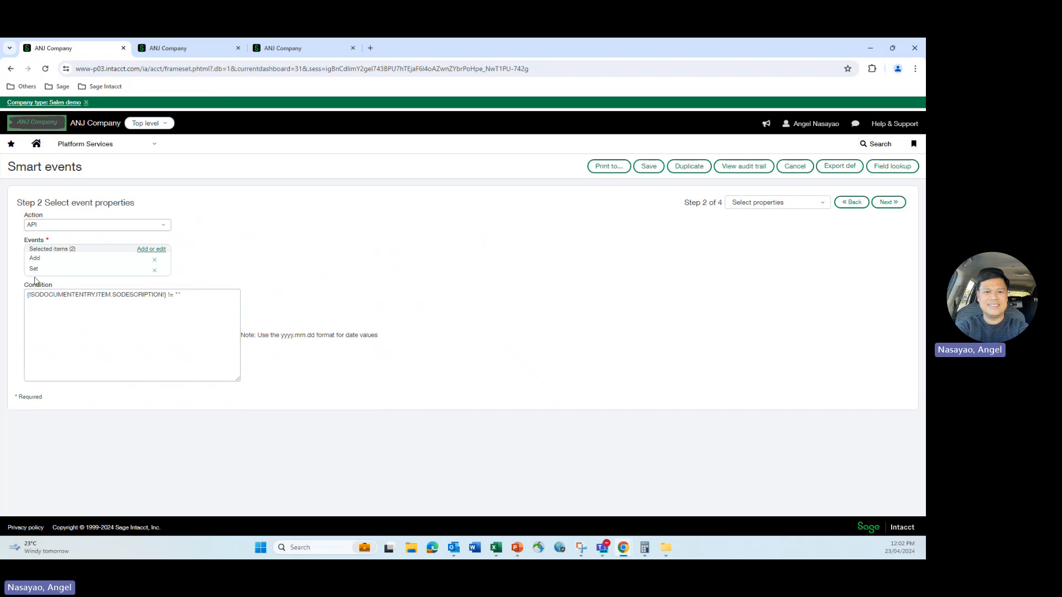
click(82, 315)
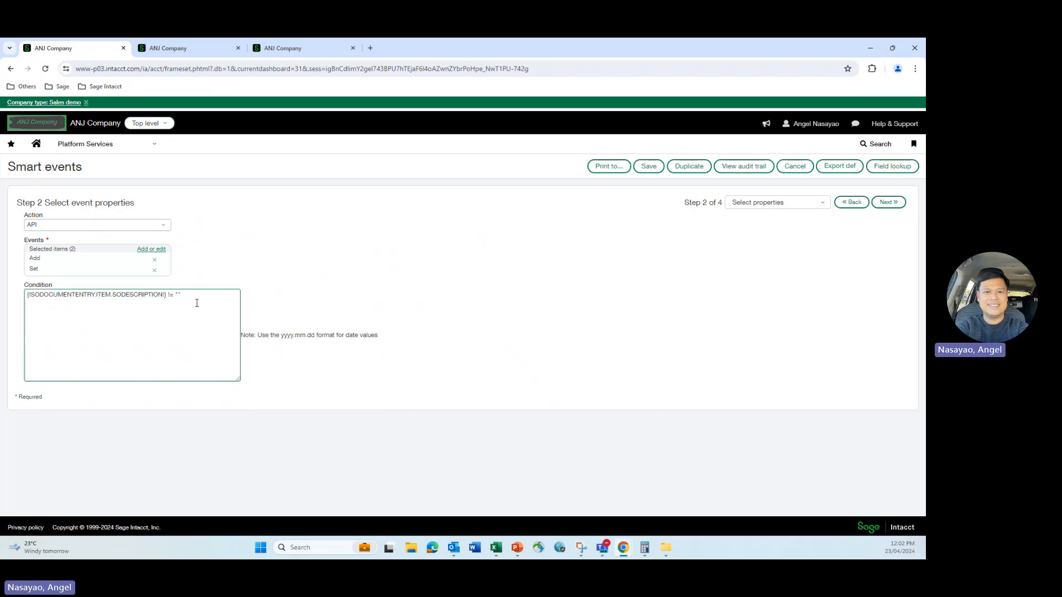
Check the invoice line's item description and the SVC item's sales description against the smart event's condition.
click(279, 51)
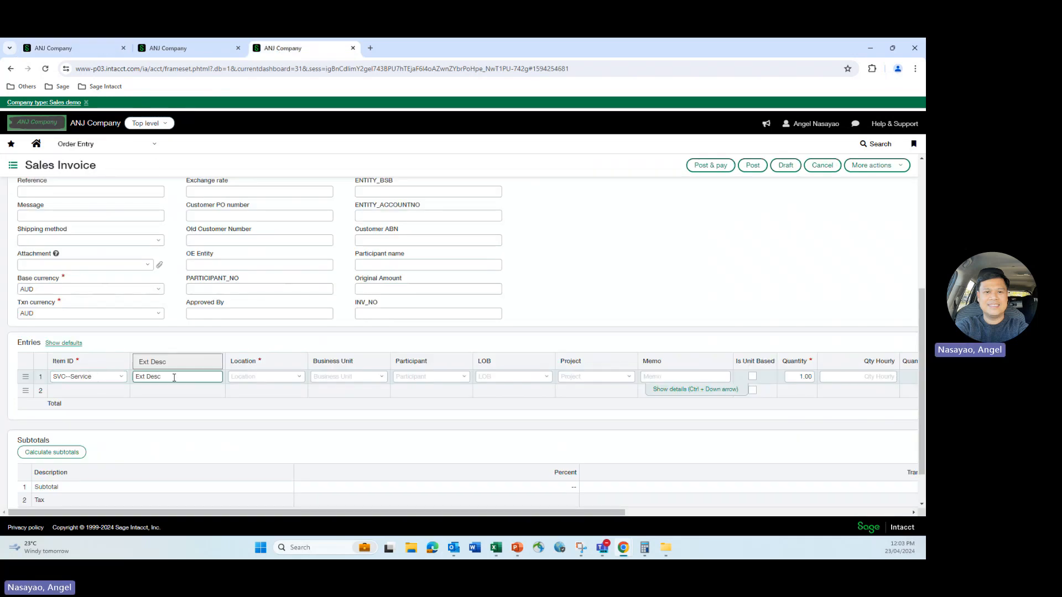
click(190, 51)
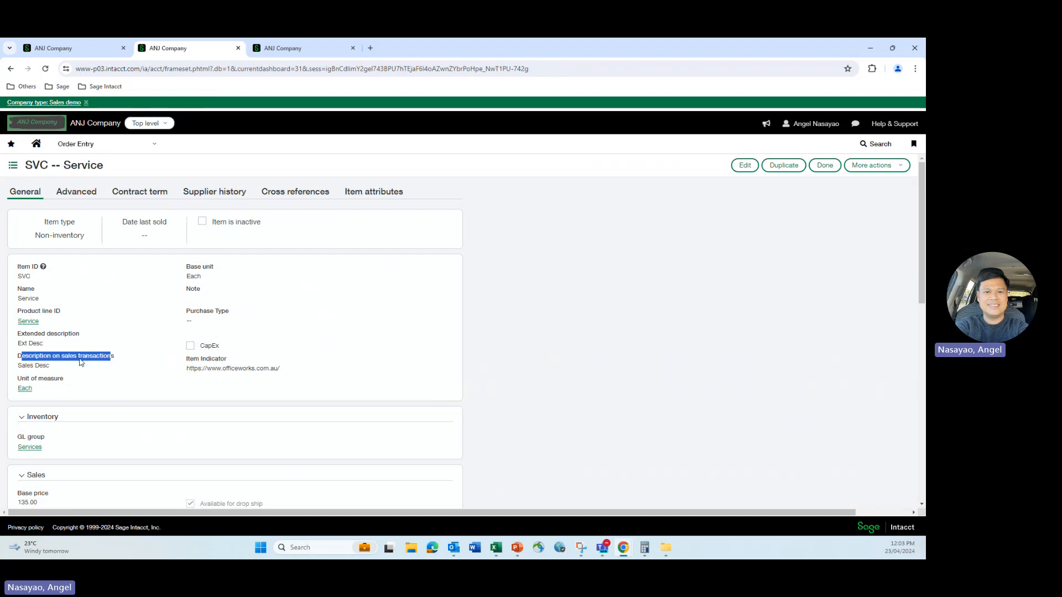
drag(51, 367, 18, 369)
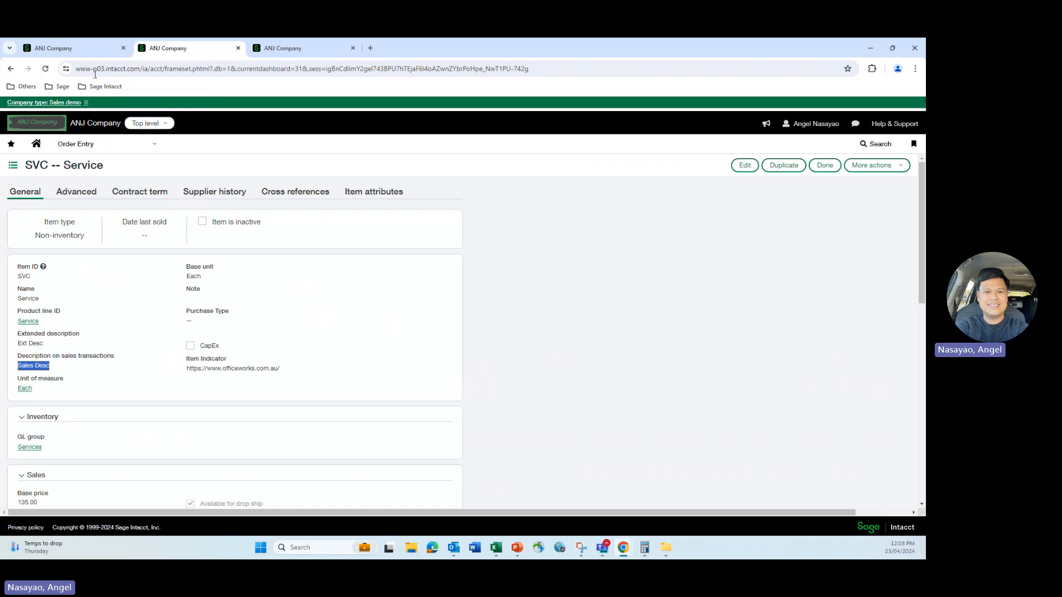
Examine the smart event's API arguments, widening the API body to read the ITEMDESC update, and check its source field on the SVC item.
click(77, 49)
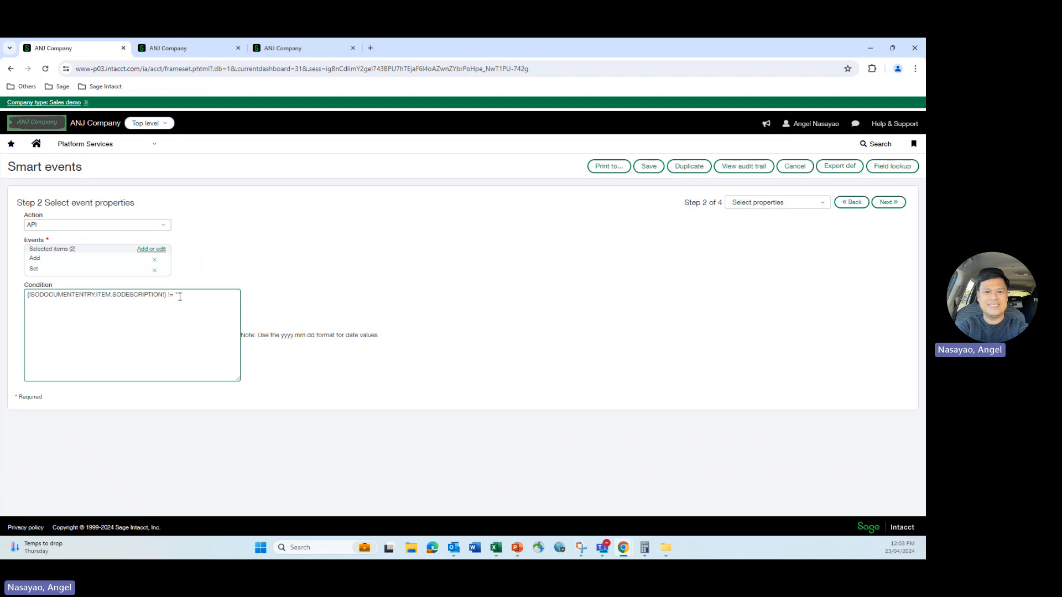
click(890, 203)
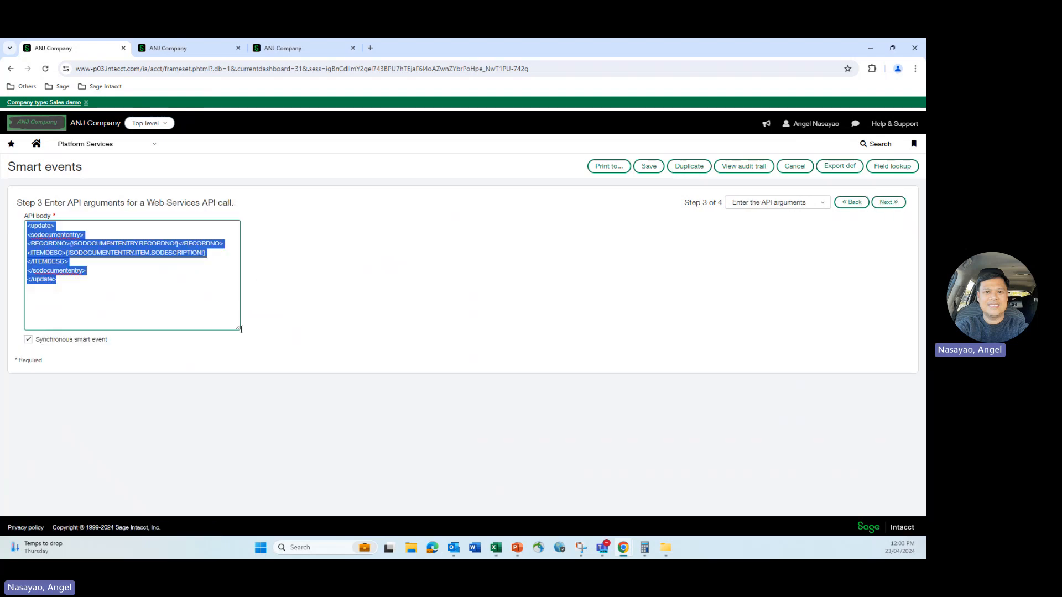
drag(238, 328, 289, 327)
click(155, 285)
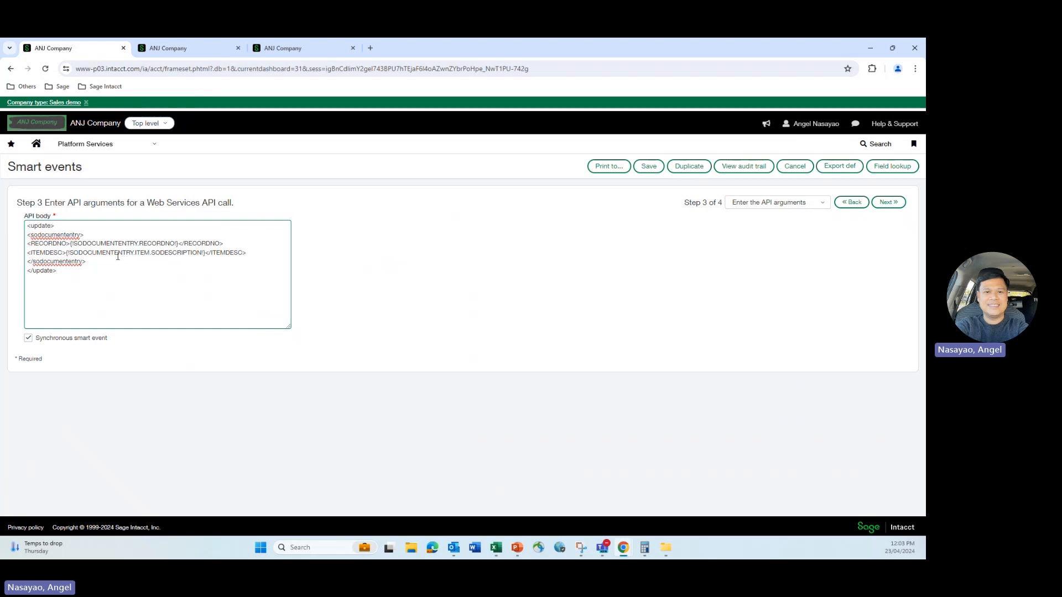
click(199, 49)
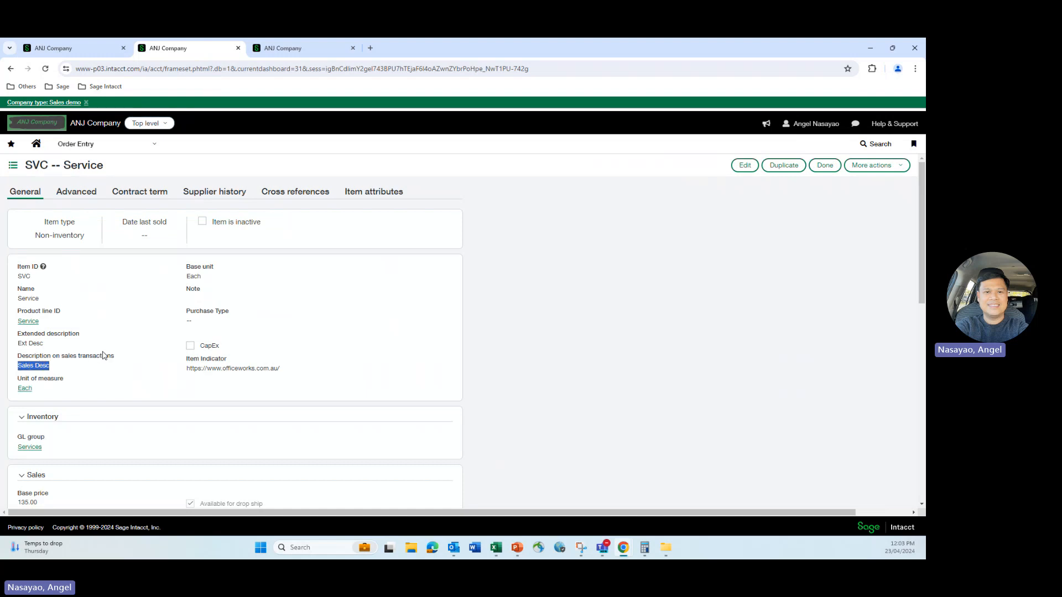
click(80, 55)
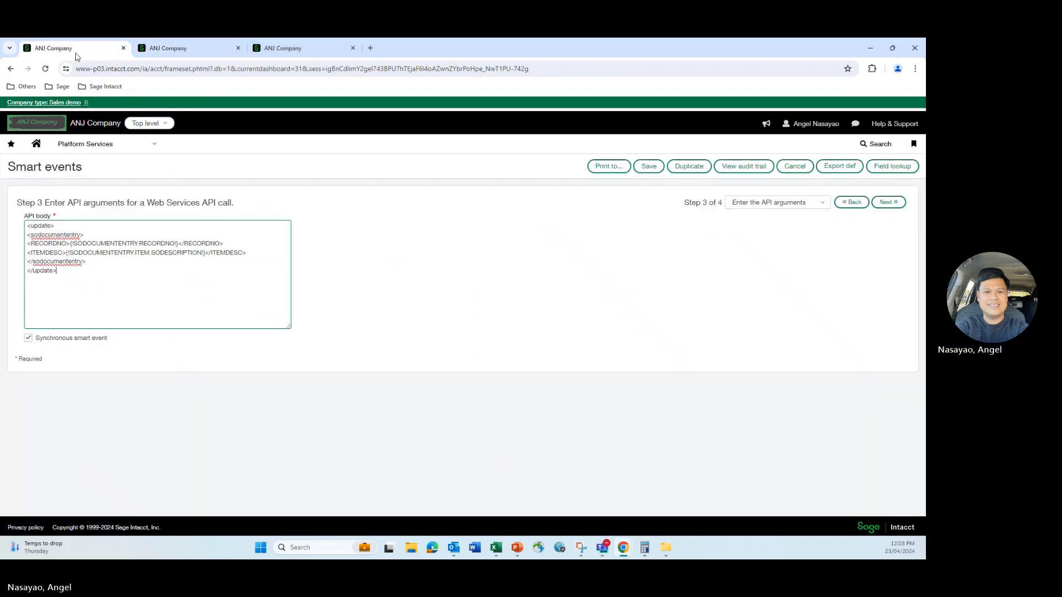
Delete the SVC--Service line from the sales invoice entries.
click(288, 51)
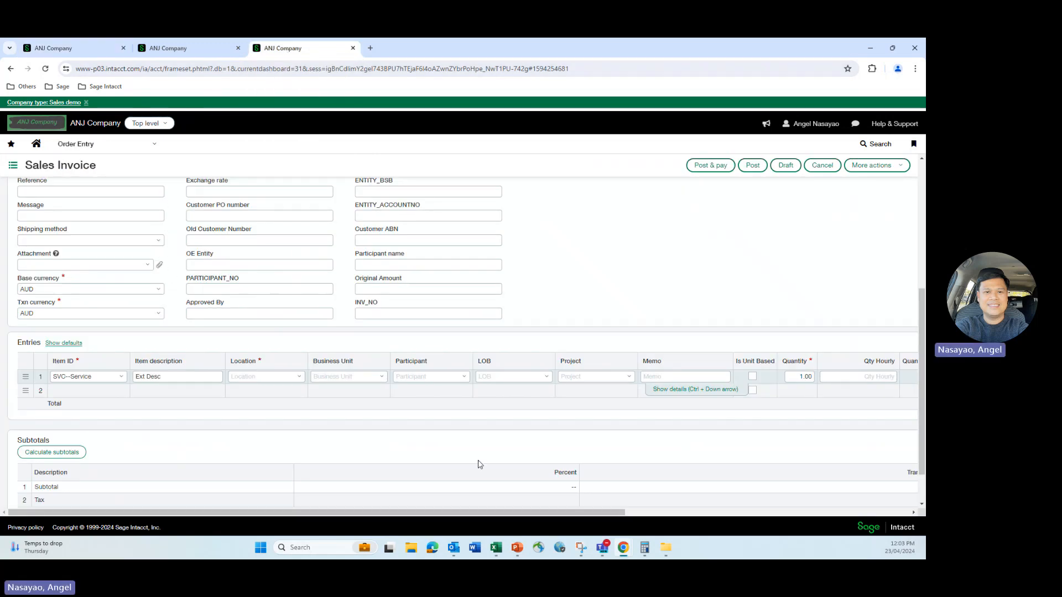
drag(480, 513, 887, 416)
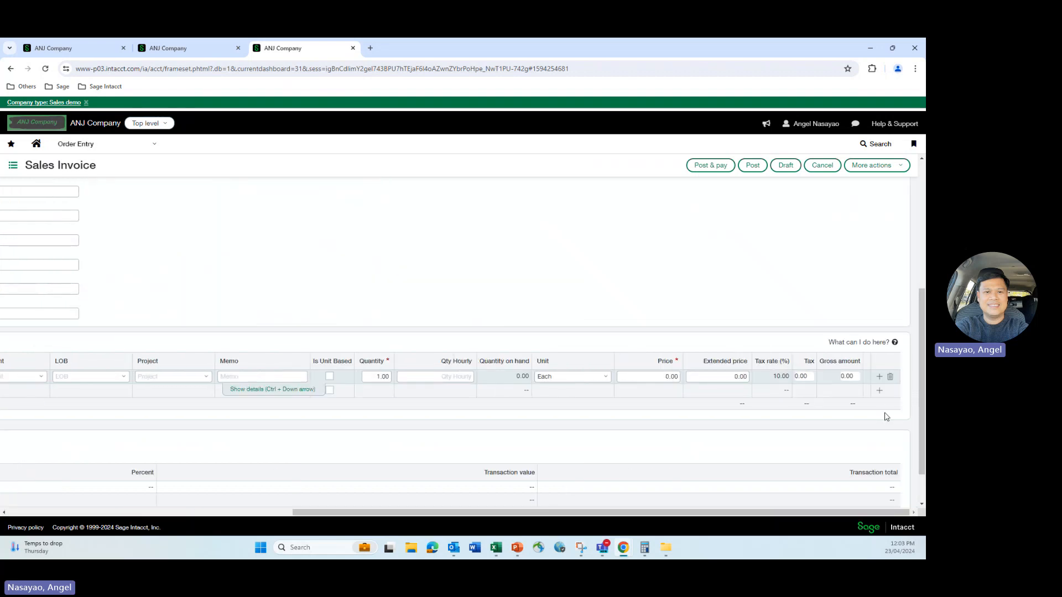
click(889, 376)
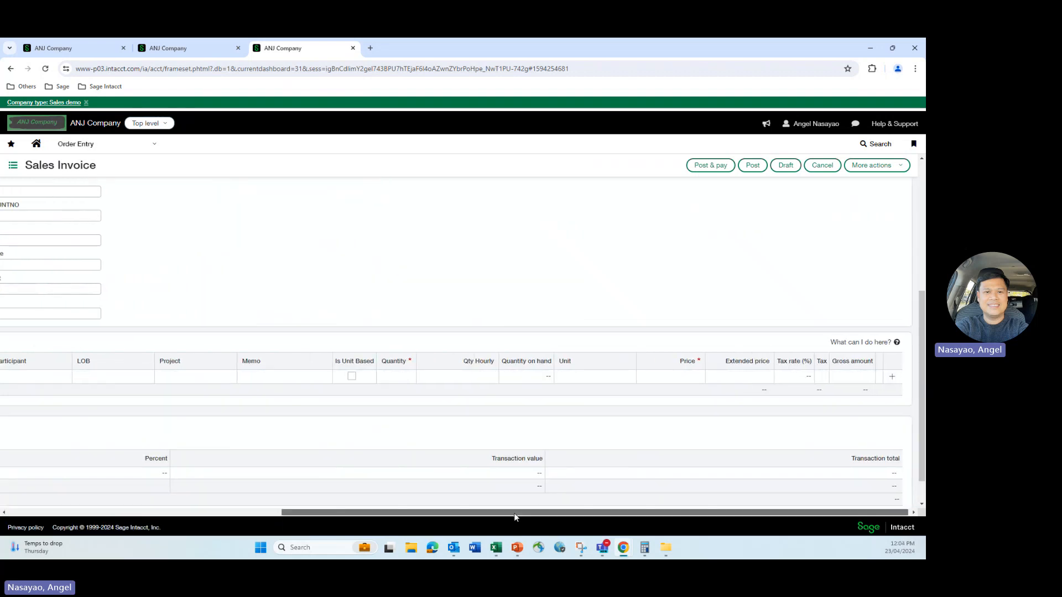
Enter SVC--Service as the item on the emptied first line of the sales invoice, keeping its default description.
drag(514, 513, 243, 513)
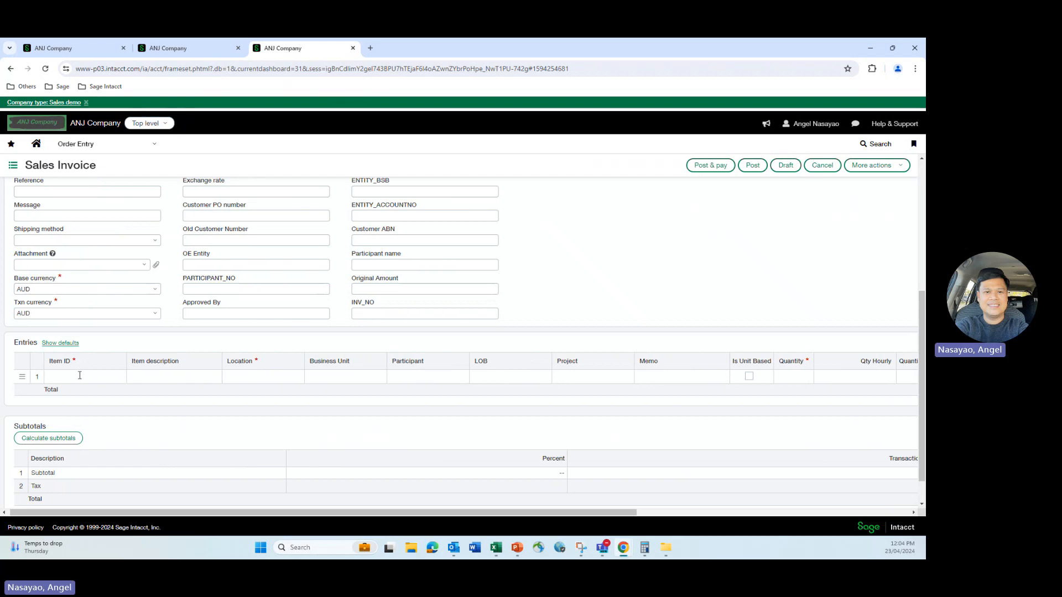
click(80, 379)
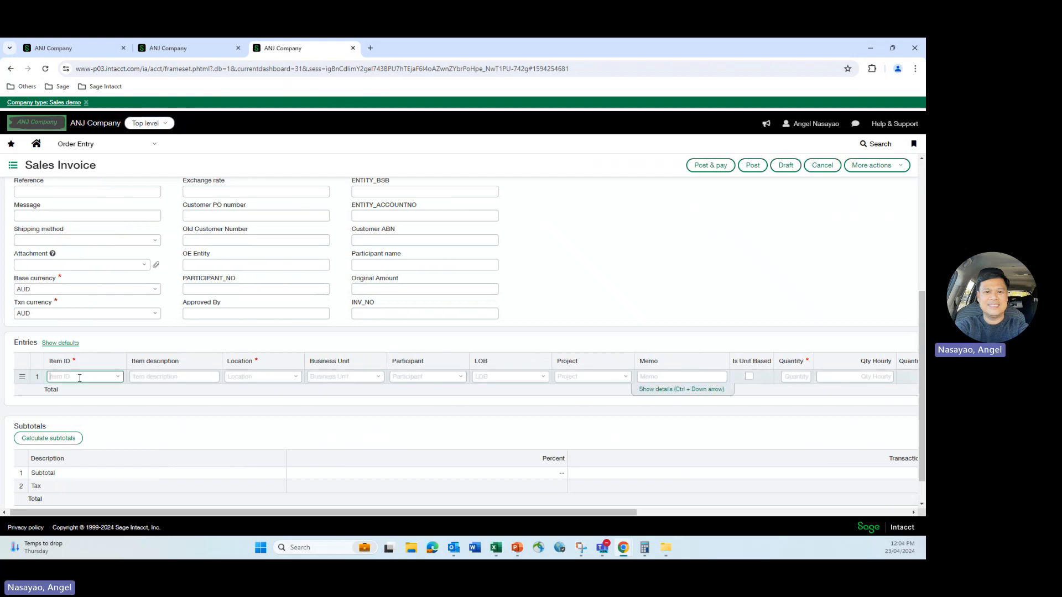
text(svc)
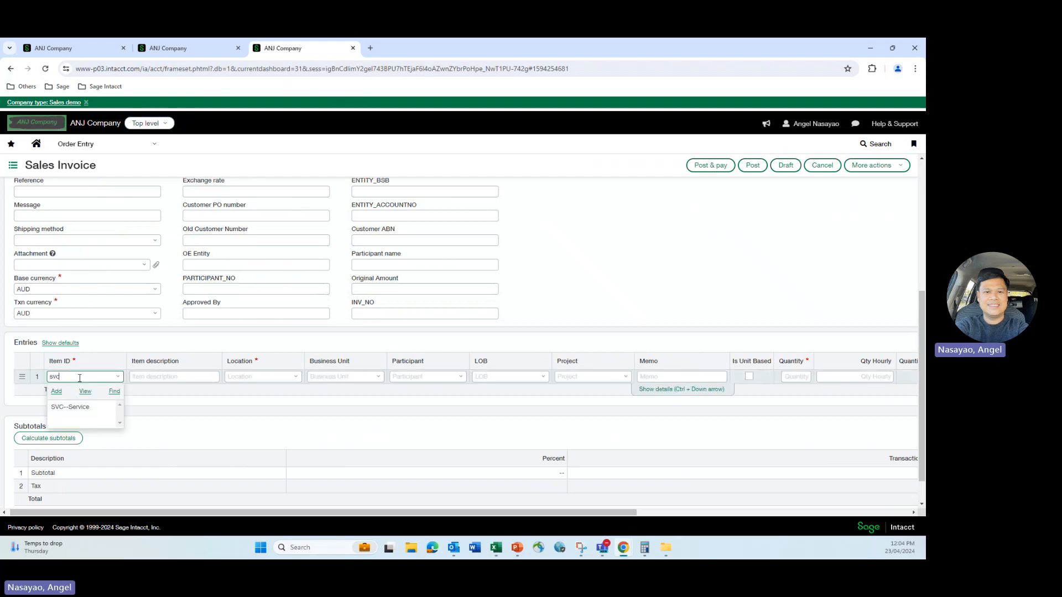
click(83, 407)
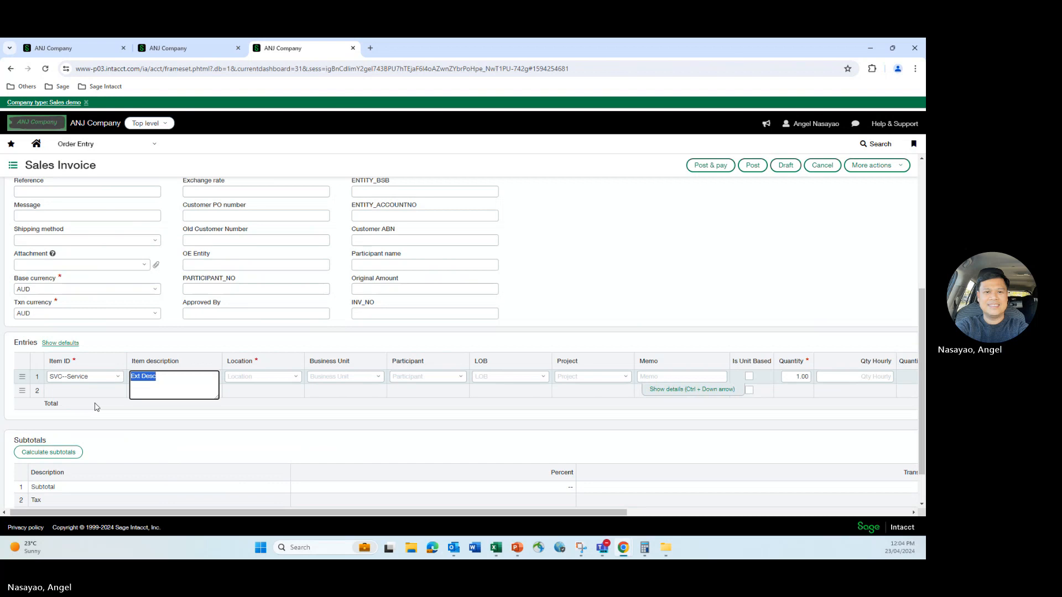
click(604, 257)
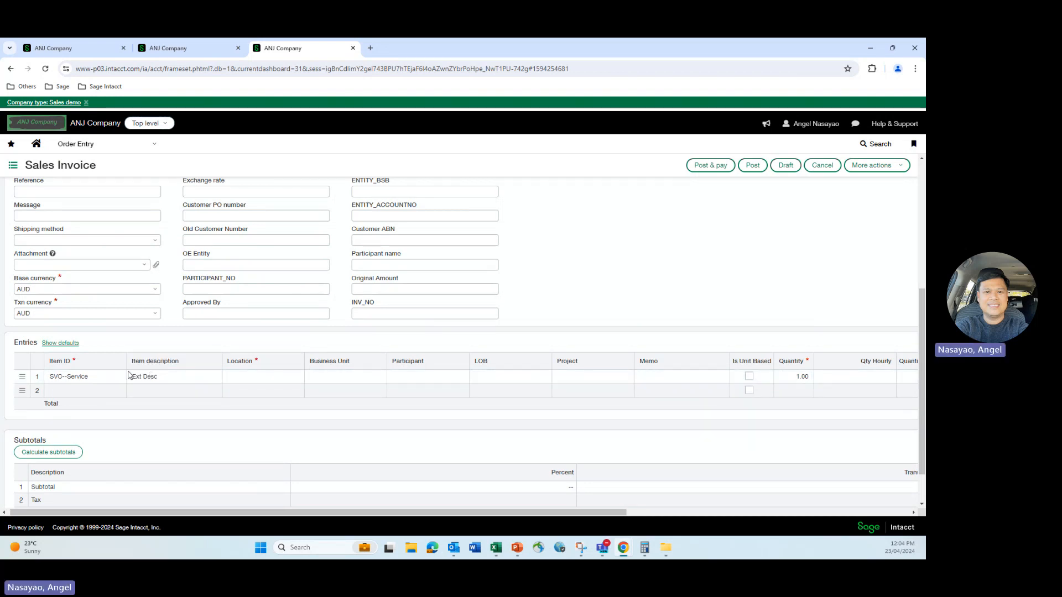
Set the first invoice line's location to 400--GBD Australia and its business unit to 200--Operations.
click(283, 377)
click(296, 377)
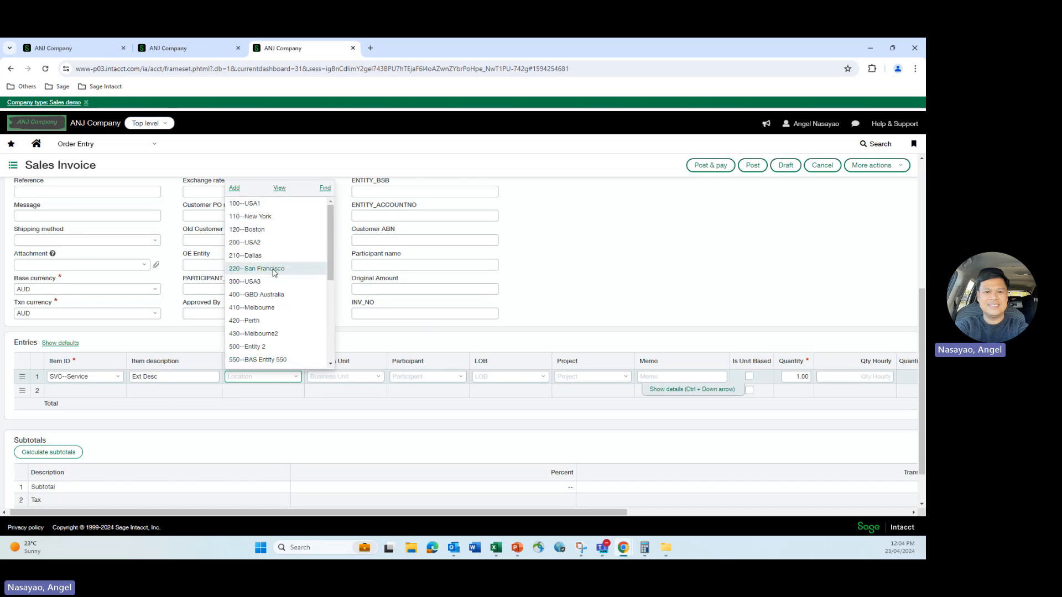
click(261, 294)
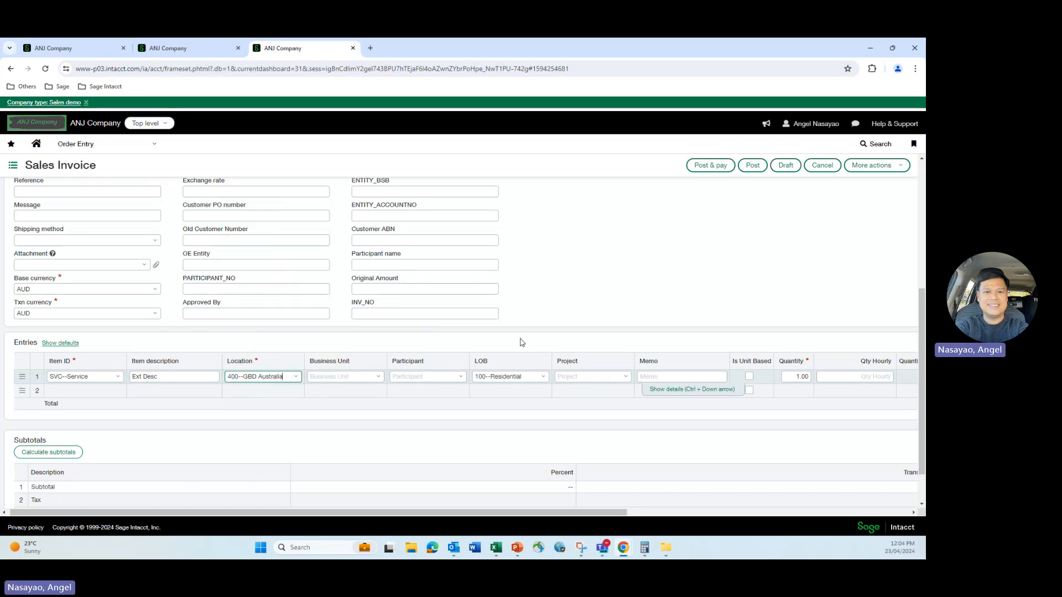
click(380, 377)
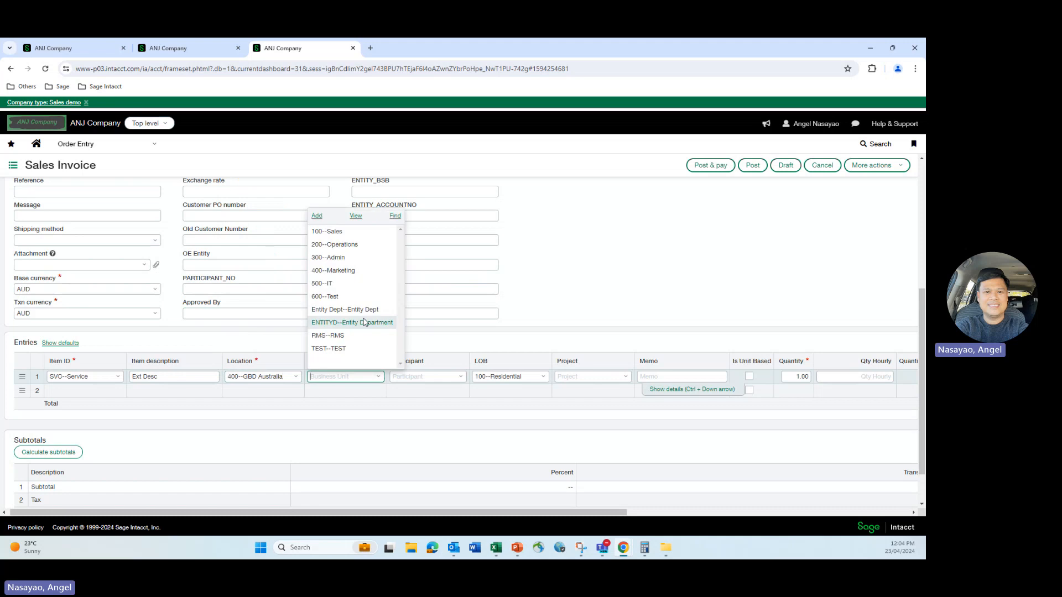
click(348, 249)
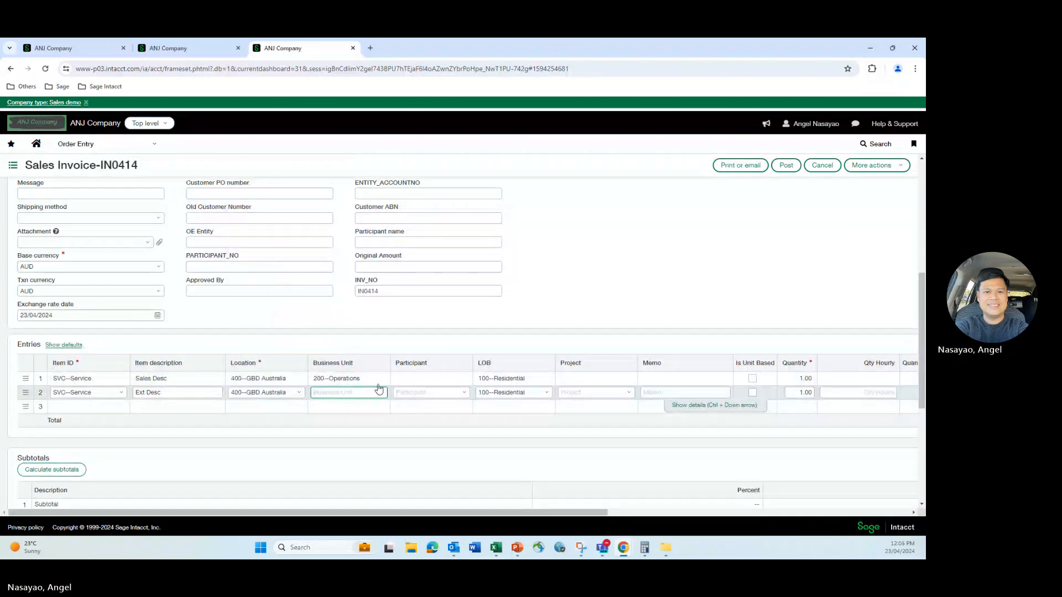
Set the second SVC--Service line's business unit to 200--Operations and its price to 50.
click(380, 392)
click(355, 261)
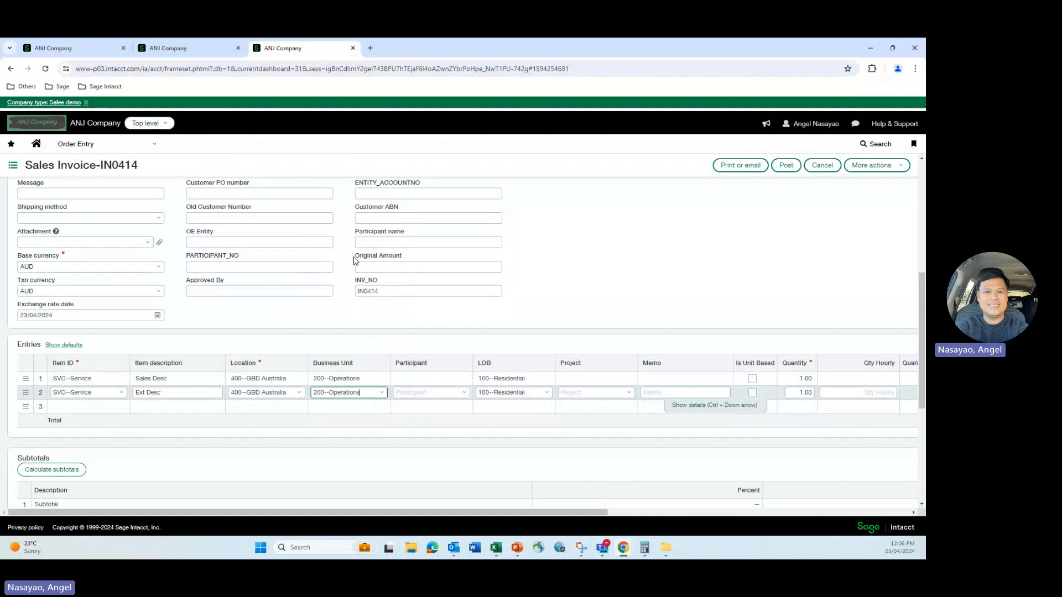
click(749, 512)
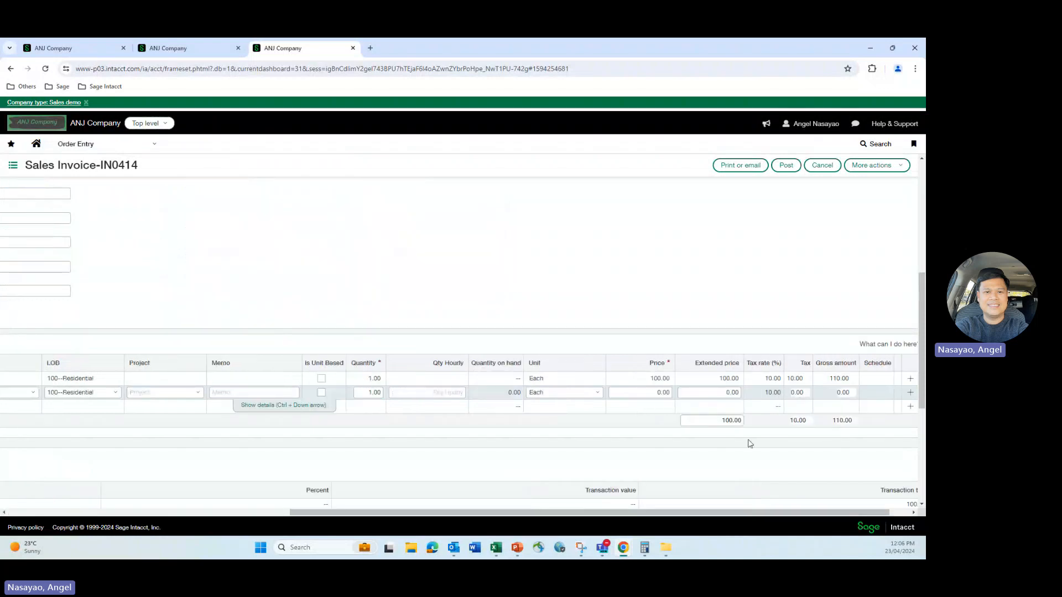
click(666, 392)
text(50)
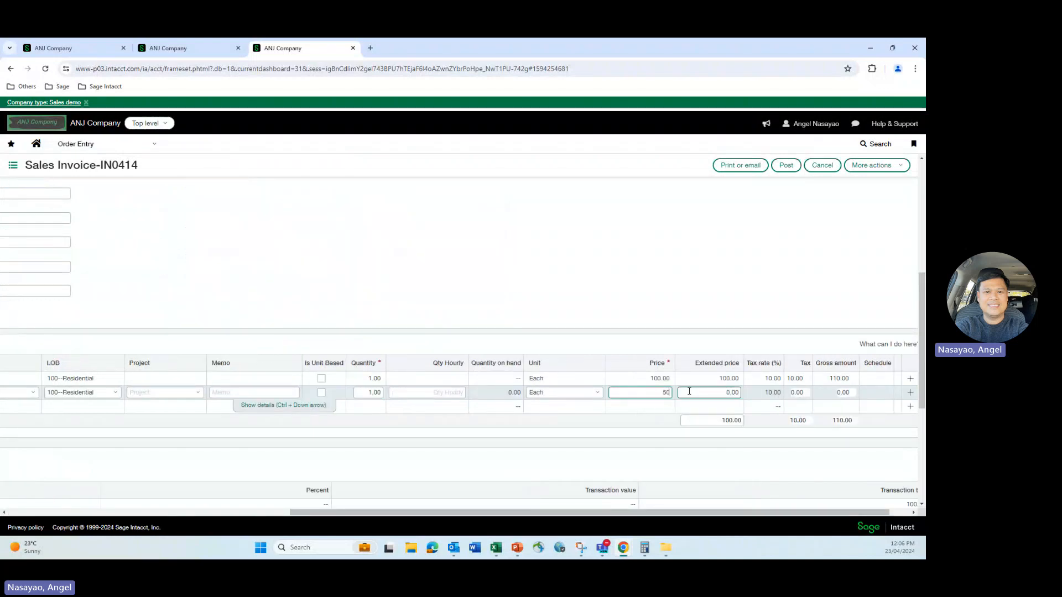
click(636, 291)
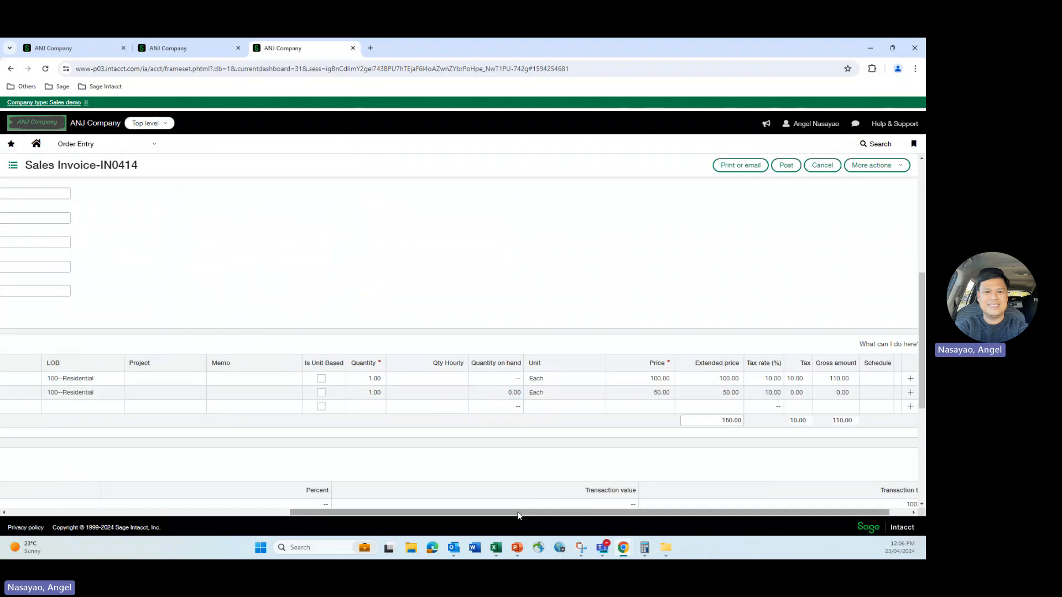
Post the edited sales invoice, overriding the delivery status warning.
drag(518, 515, 153, 415)
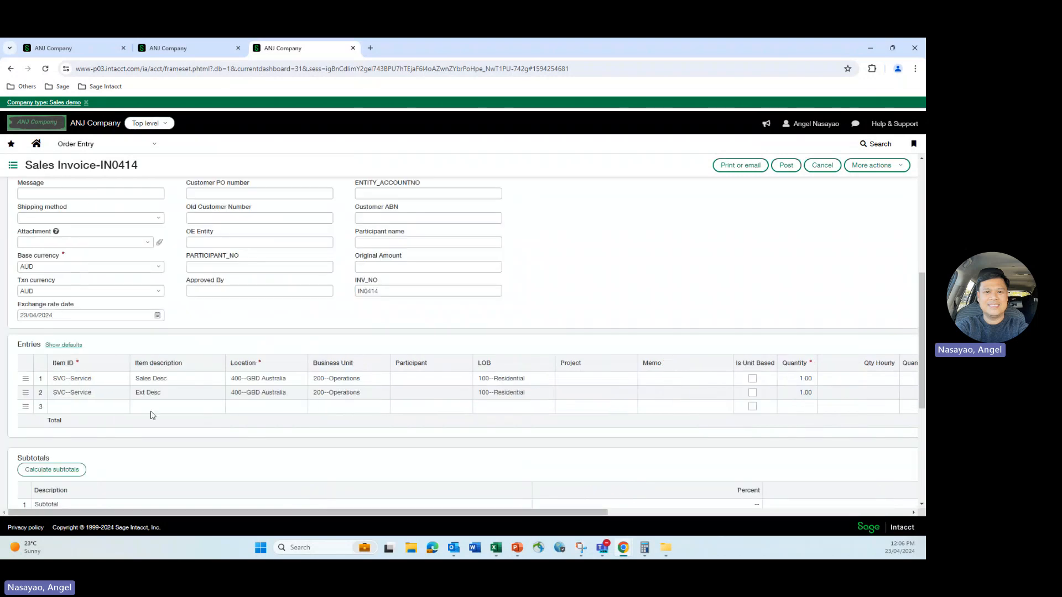
click(784, 167)
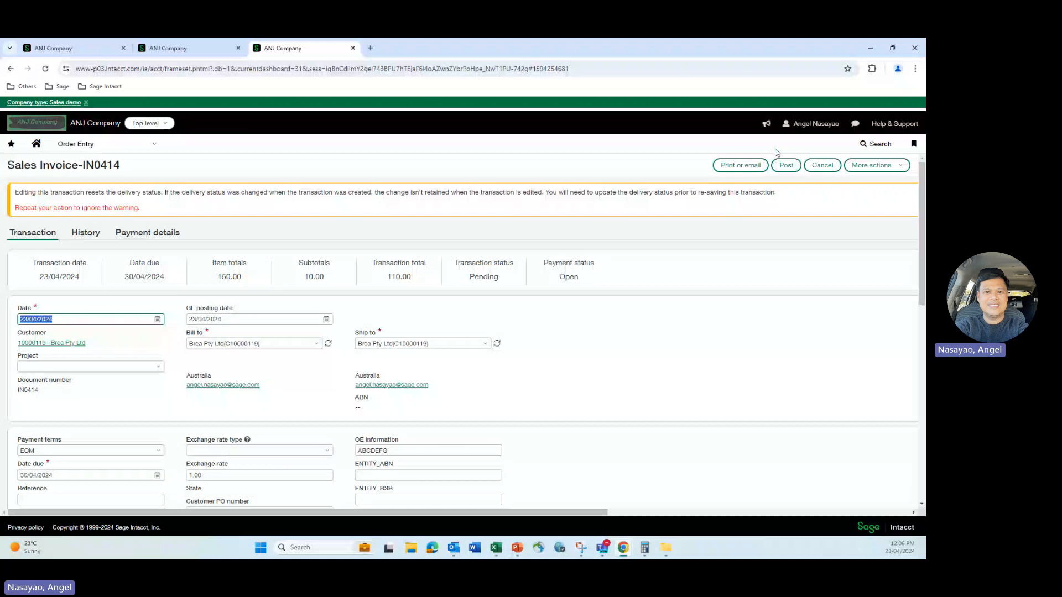
click(785, 165)
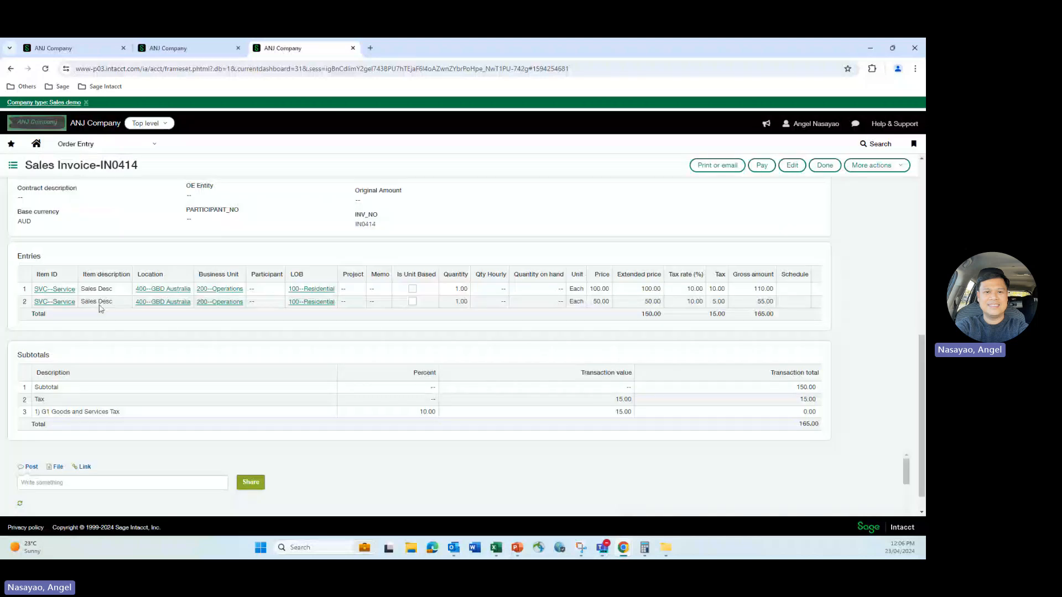
Edit the posted invoice to add SUPP--Support as the third line's item, keeping its default description.
click(122, 255)
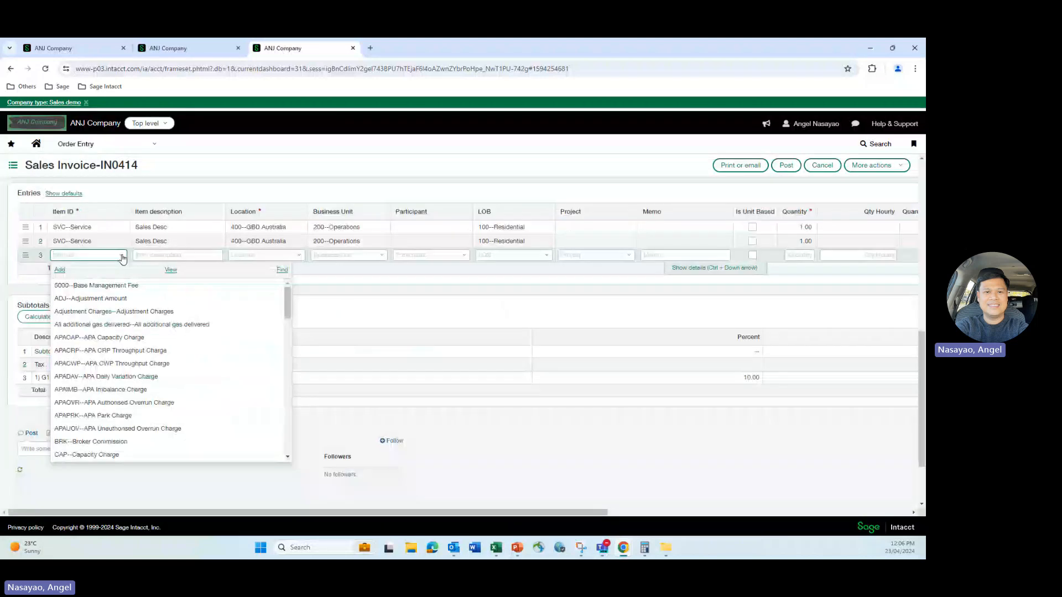
scroll(125, 344, down, 10)
scroll(124, 341, down, 5)
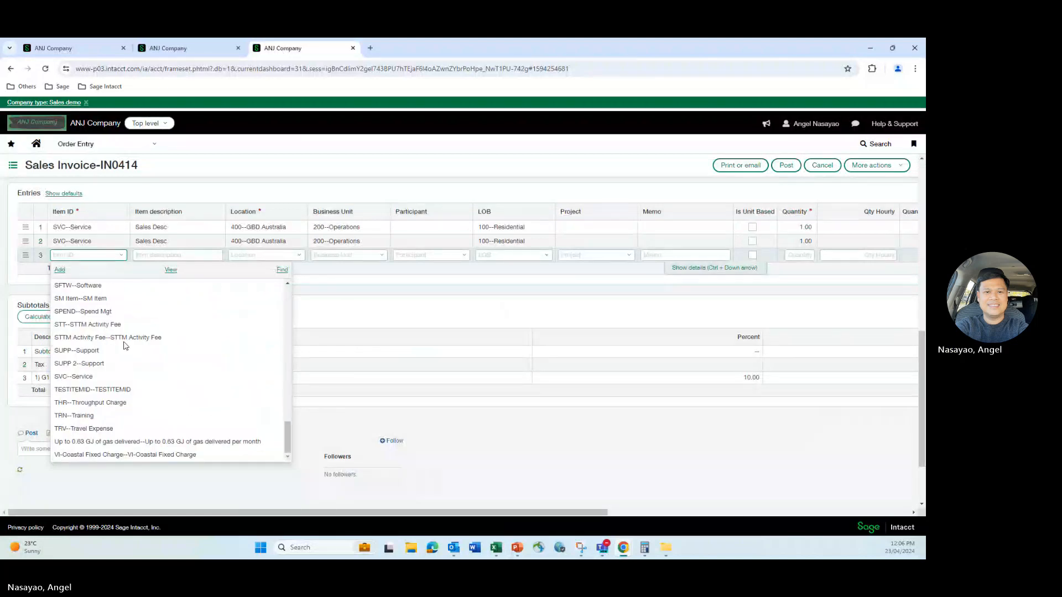
click(88, 351)
click(191, 259)
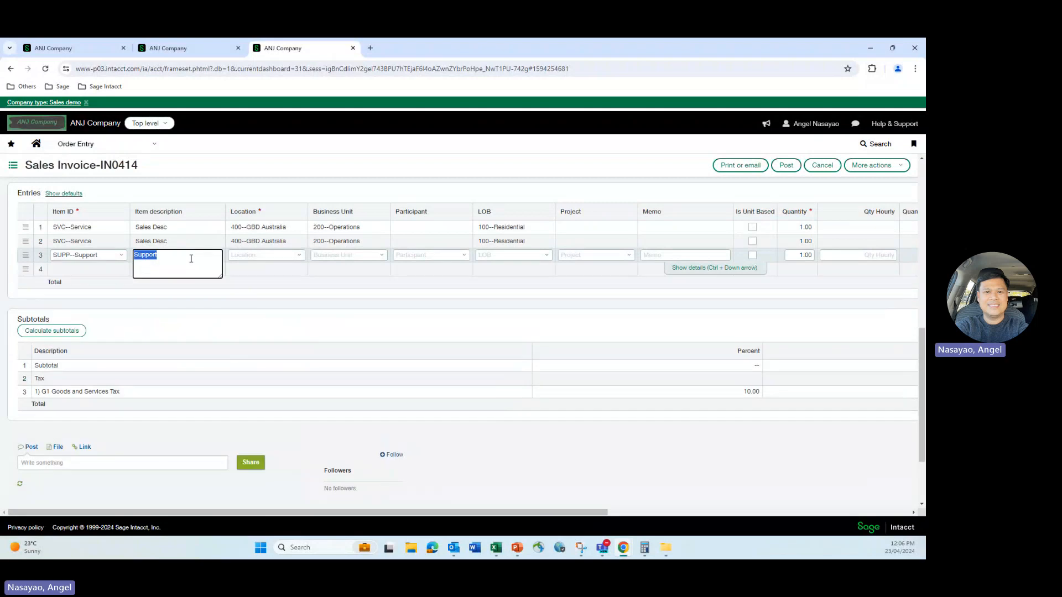
click(349, 177)
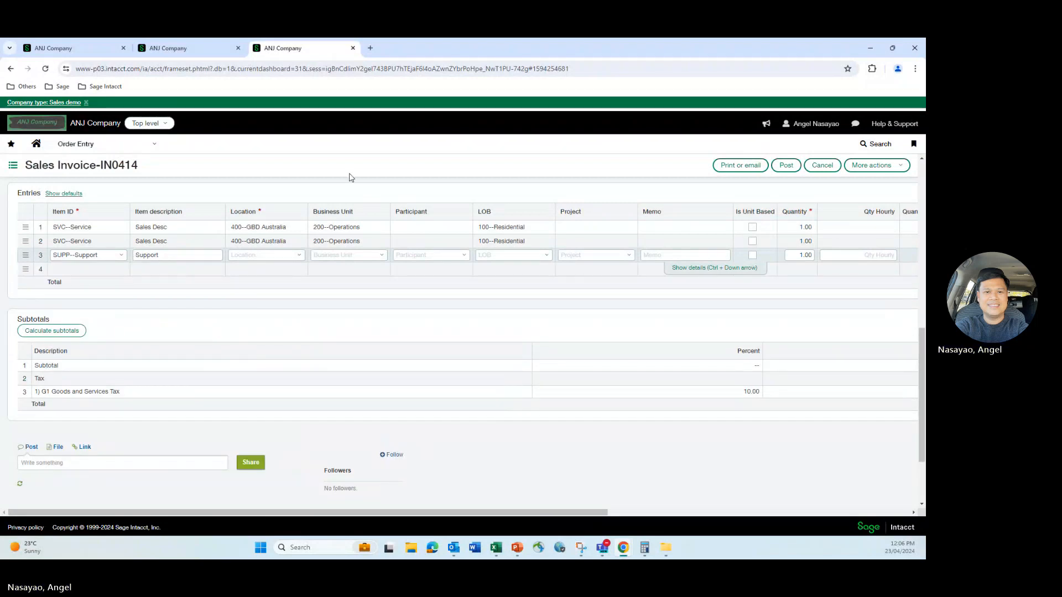
Open the SUPP item record from the third line, clear its description on sales transactions and save the item.
click(121, 255)
click(172, 270)
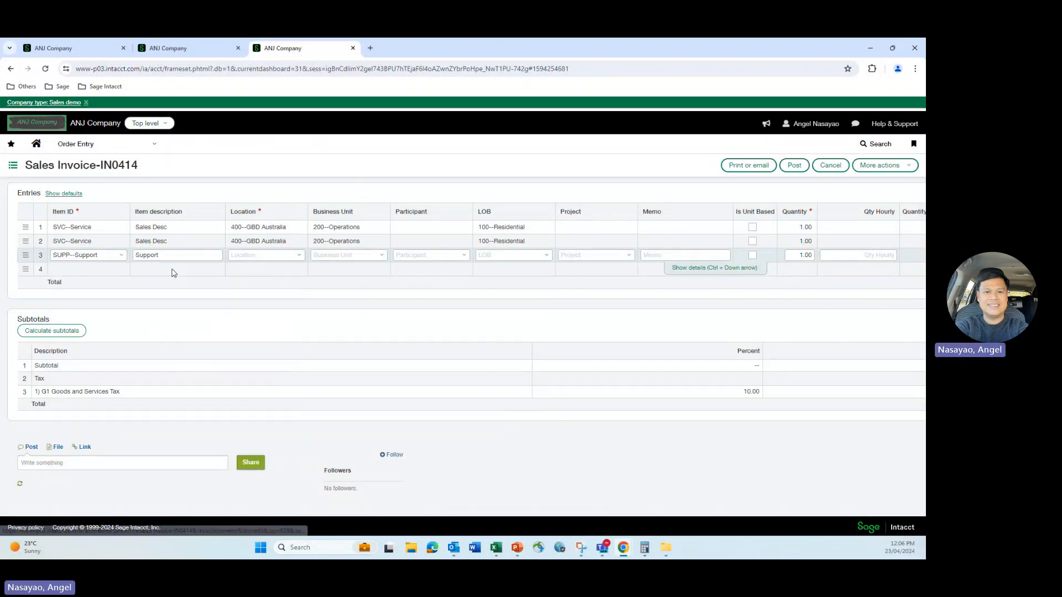
scroll(278, 338, down, 2)
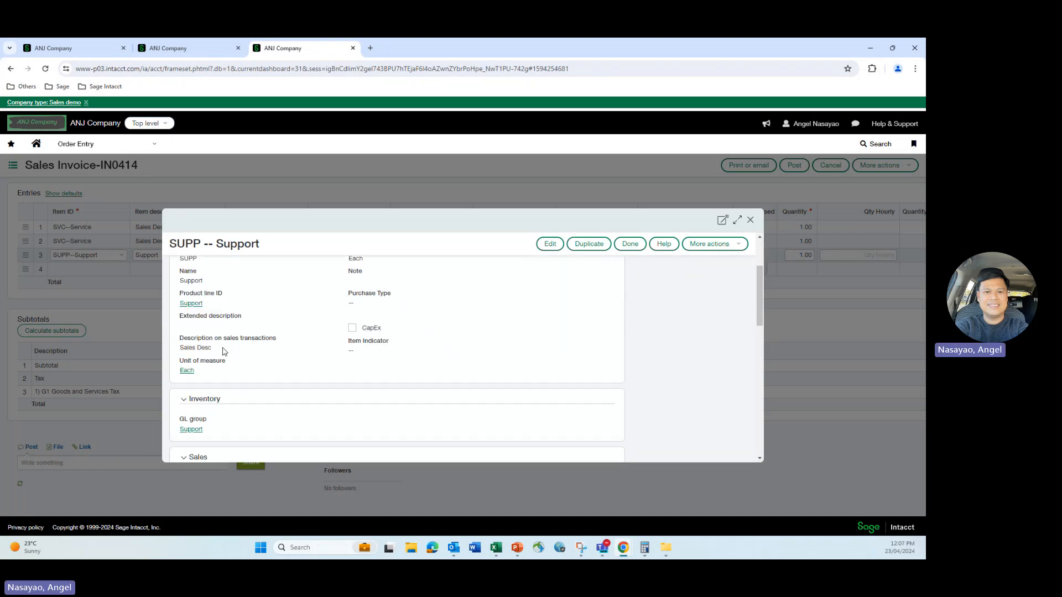
scroll(222, 352, up, 1)
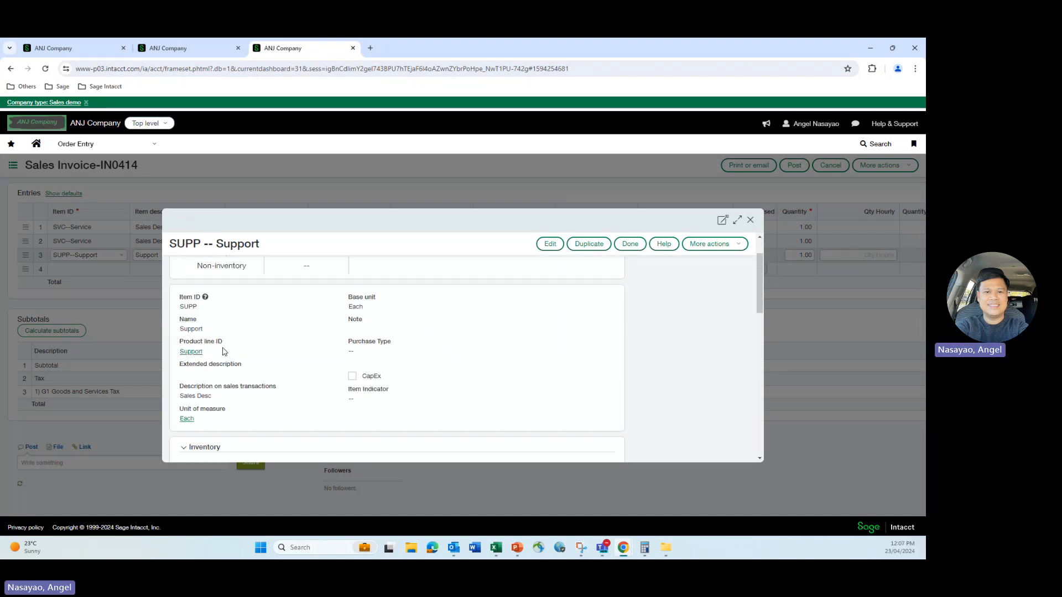
click(560, 248)
scroll(225, 354, down, 3)
click(231, 308)
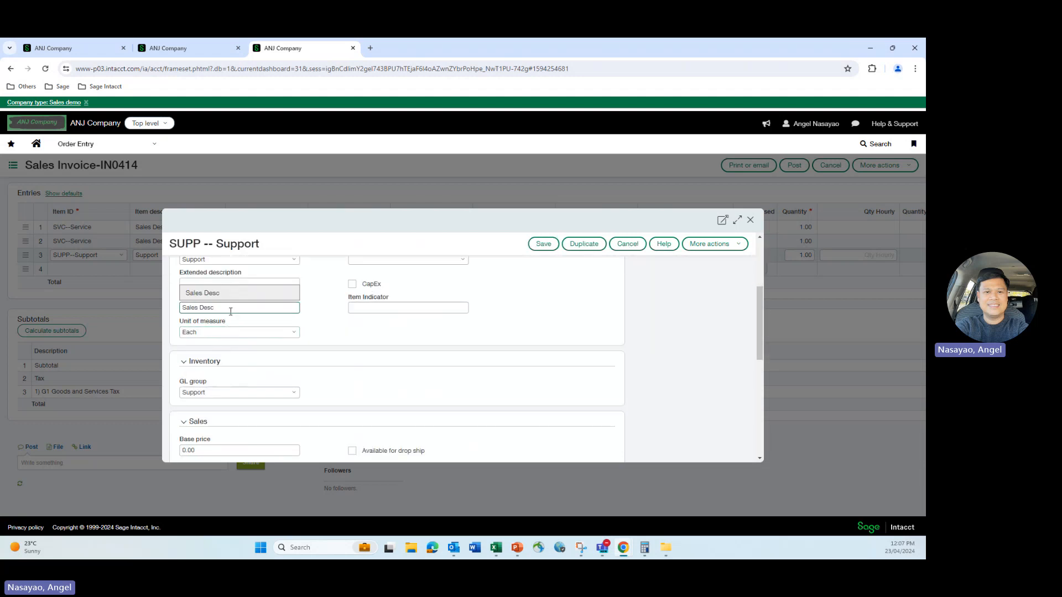
triple_click(227, 309)
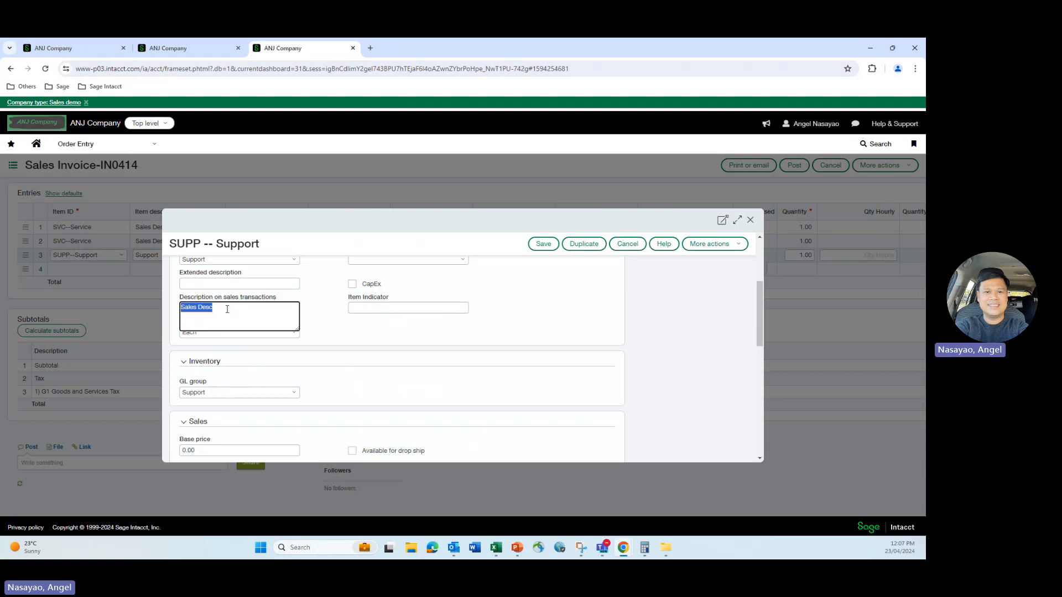
key(BackSpace)
click(540, 244)
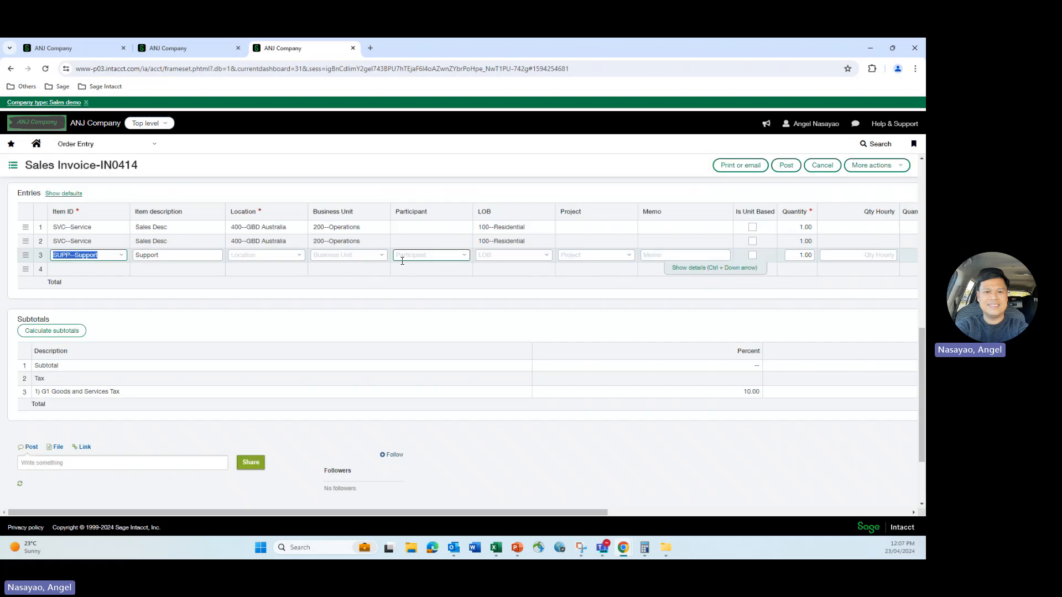
Check the saved description on sales transactions in the SUPP item record.
click(123, 256)
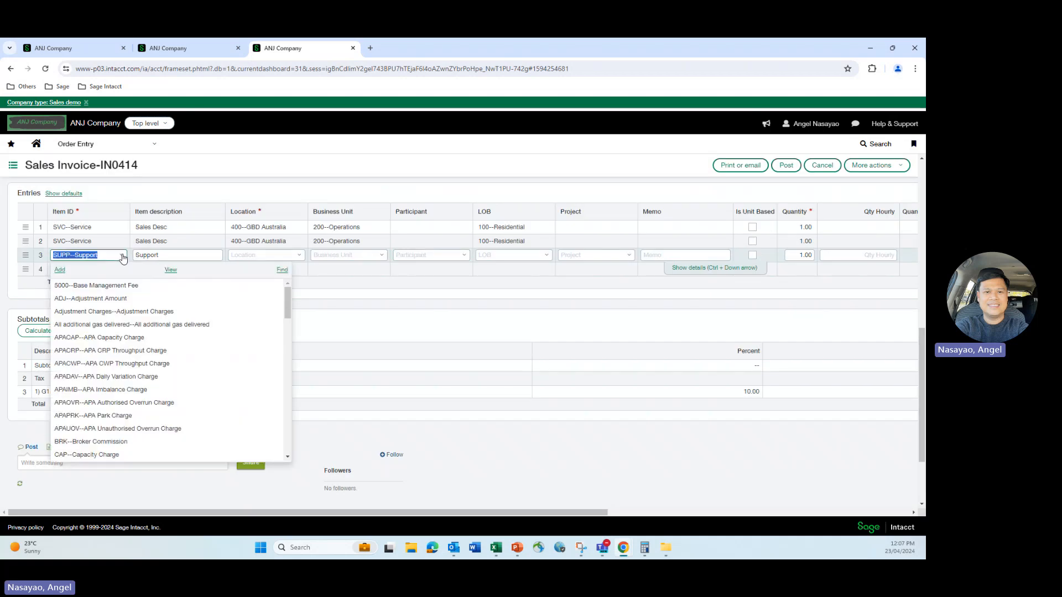
click(170, 269)
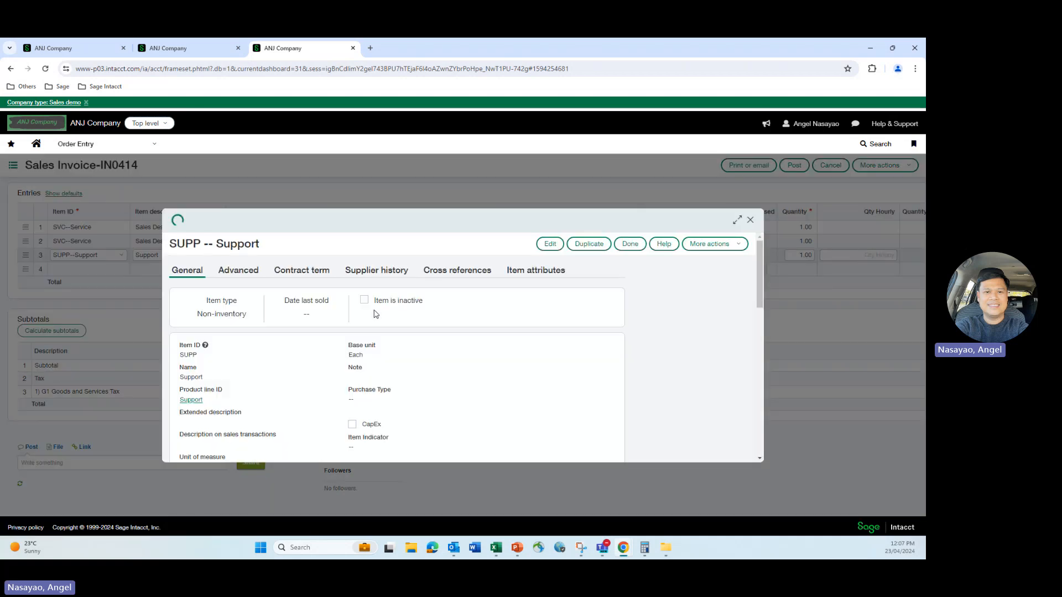
scroll(376, 315, down, 2)
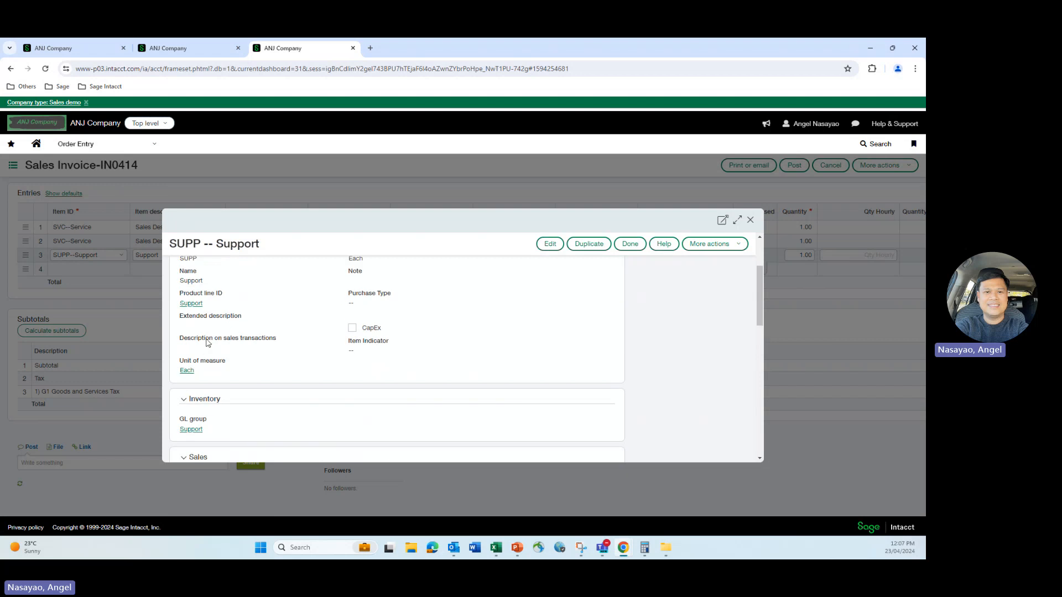
click(629, 245)
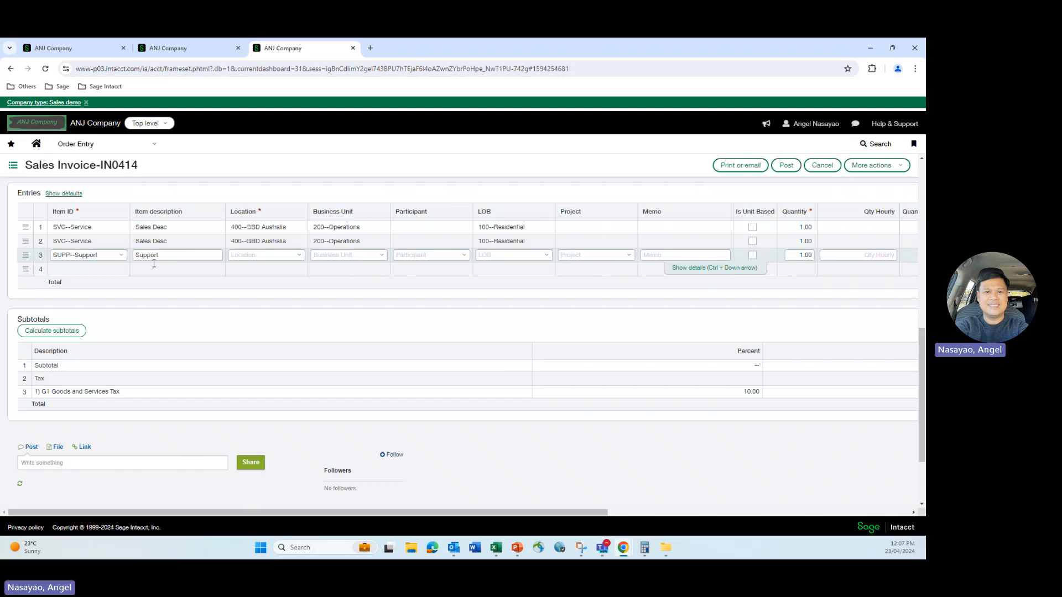
Delete the SUPP--Support line from the invoice entries and enter SUPP--Support again as the third line's item.
drag(590, 513, 899, 477)
click(889, 256)
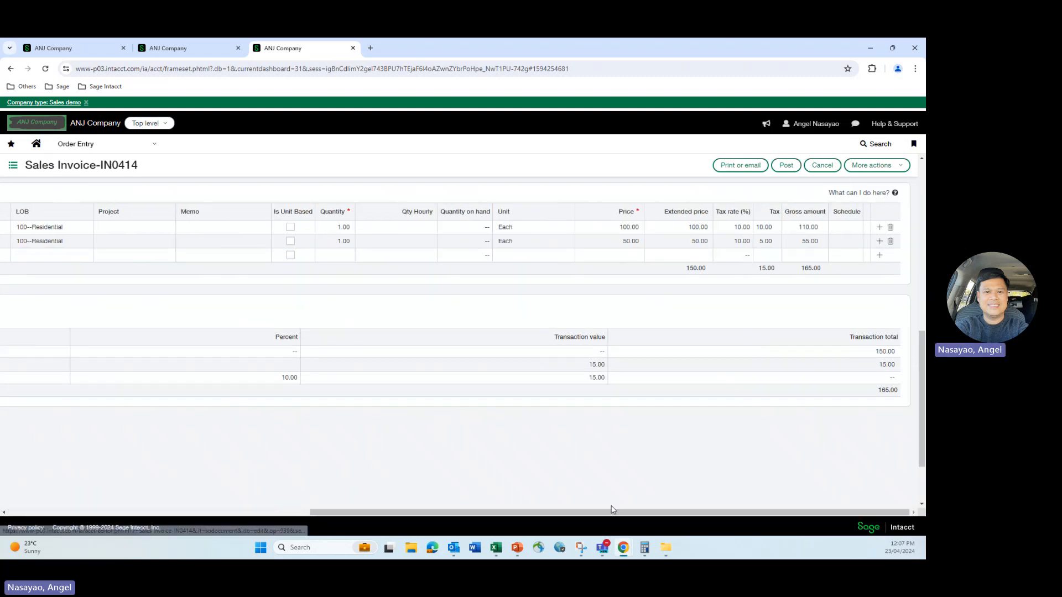
drag(588, 517, 285, 513)
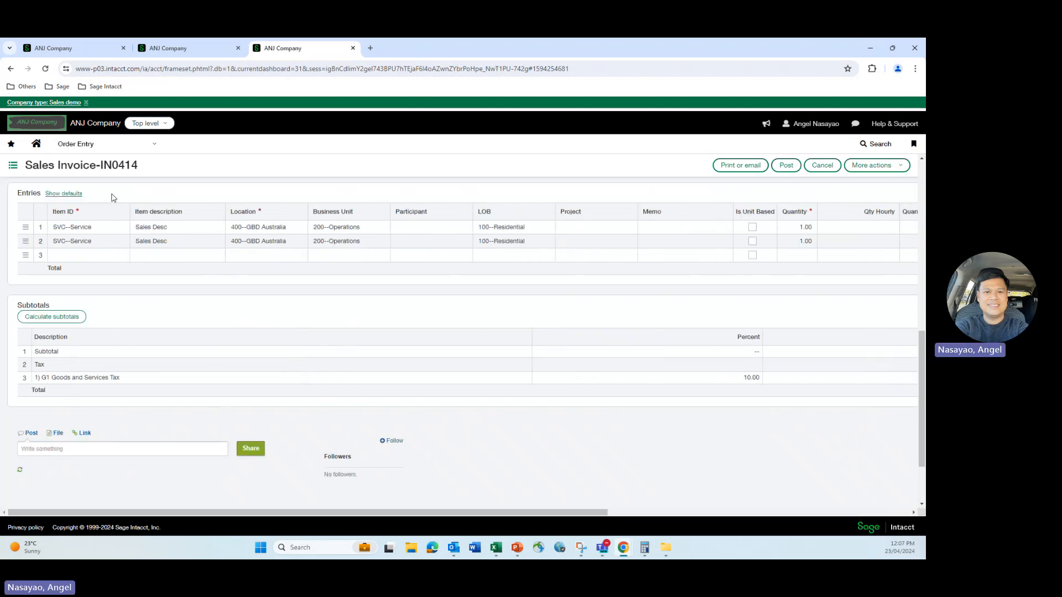
click(106, 255)
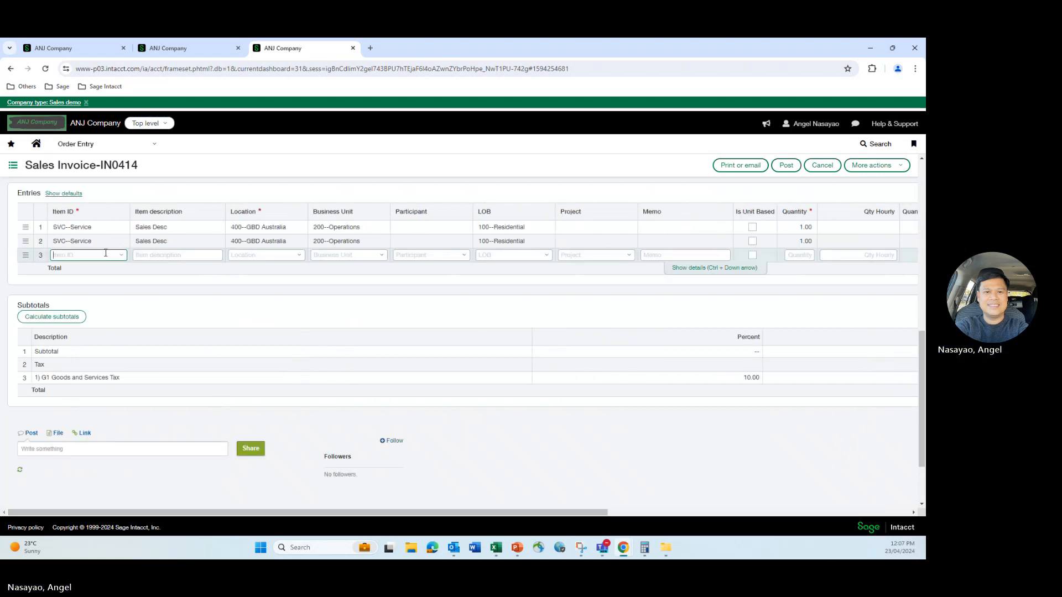
text(supp)
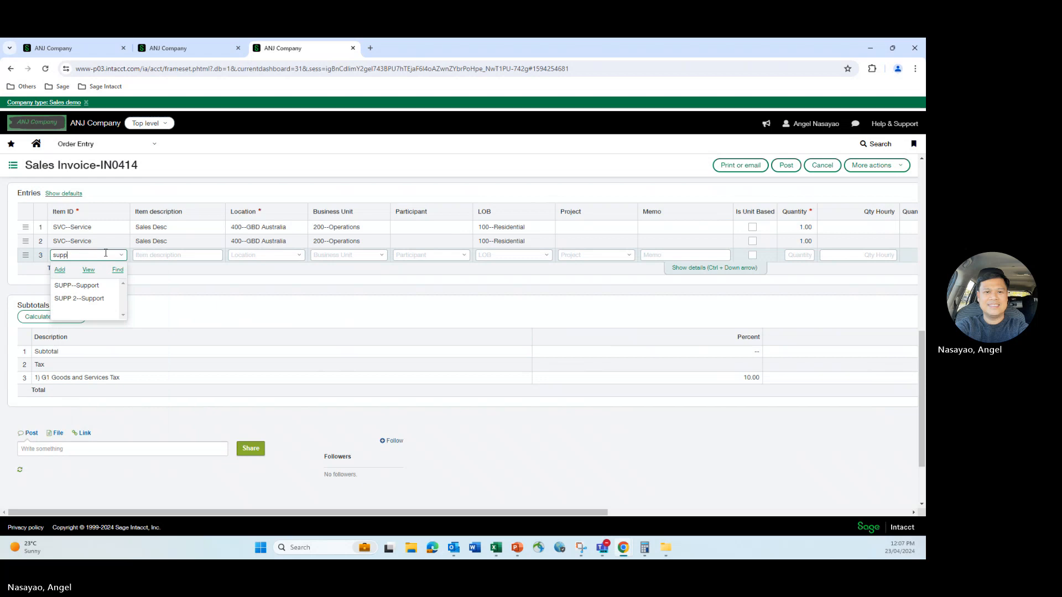
click(88, 285)
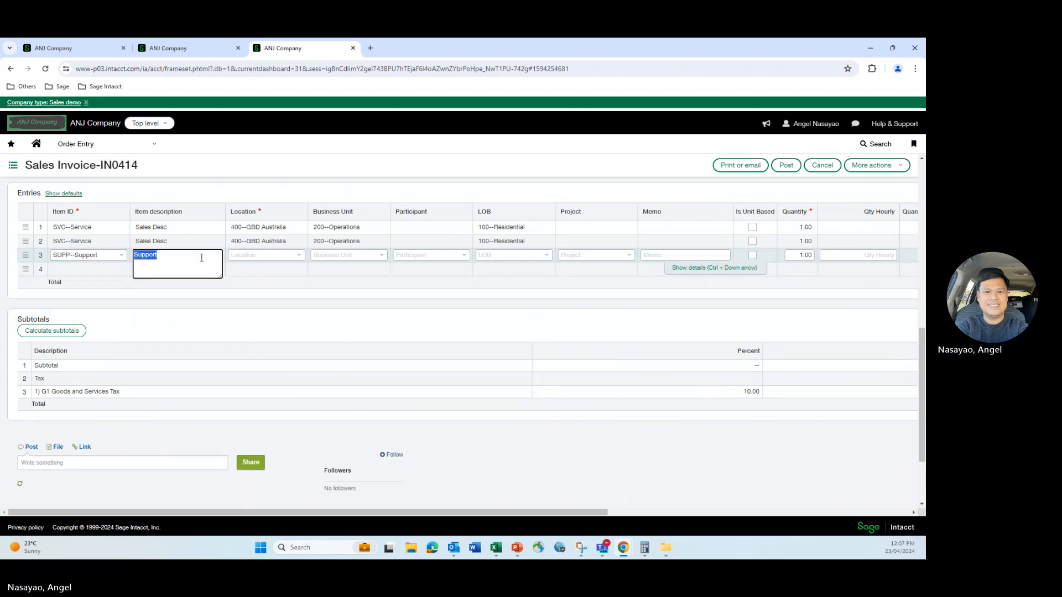
Review the SUPP item's extended description and description on sales transactions from the re-entered line.
click(121, 257)
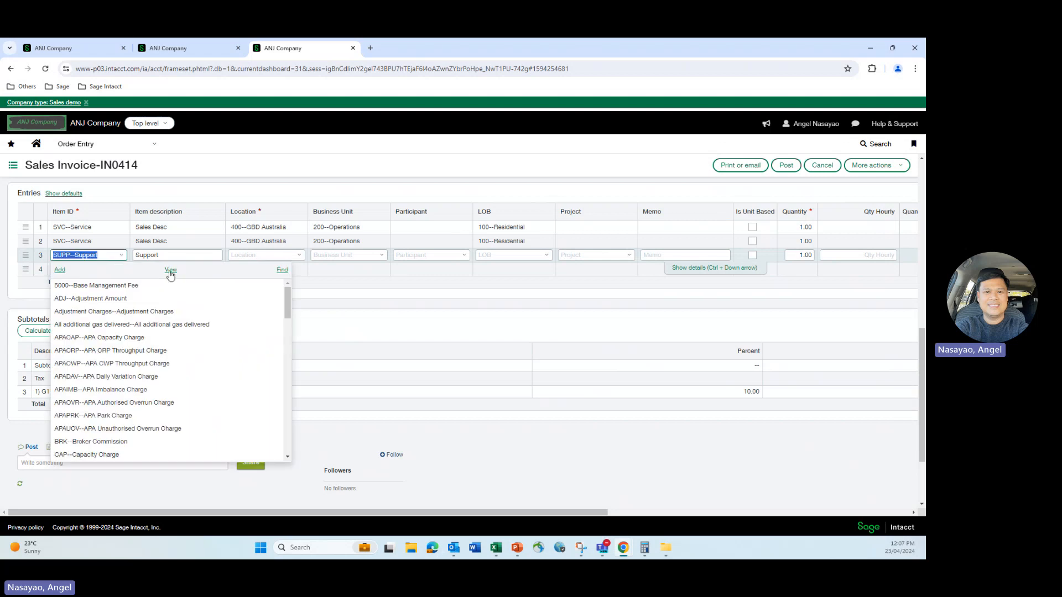
click(170, 271)
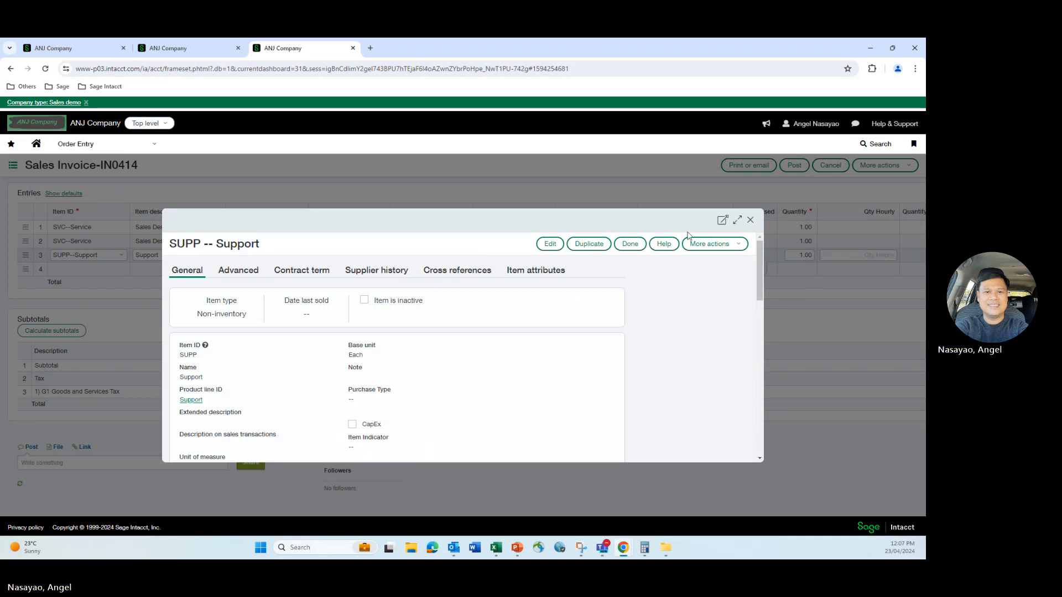
click(631, 245)
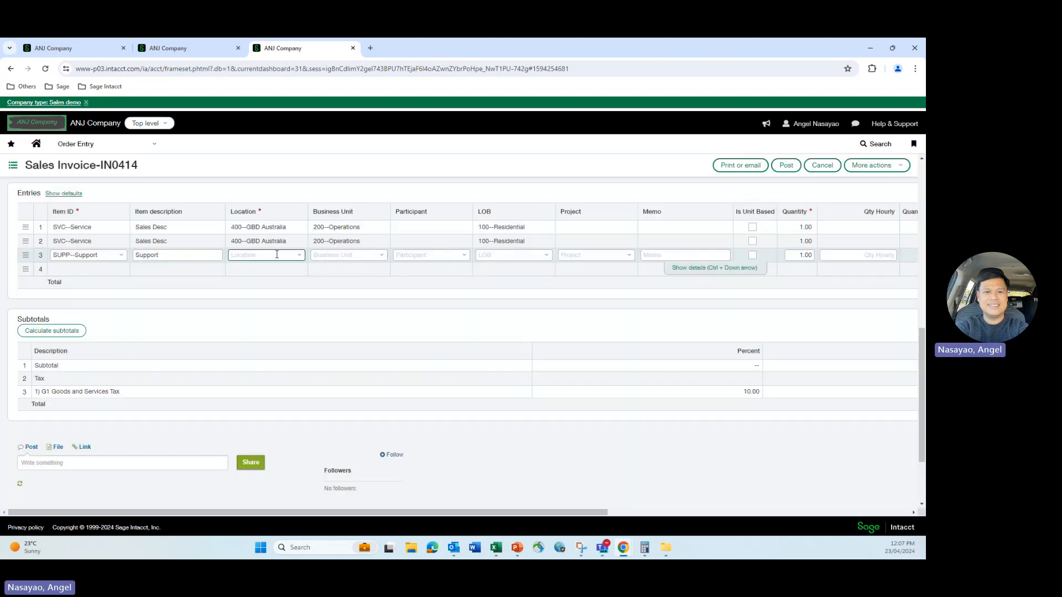
Set the SUPP--Support line's location to 400--GBD Australia, business unit to 200--Operations and price to 150.
click(299, 257)
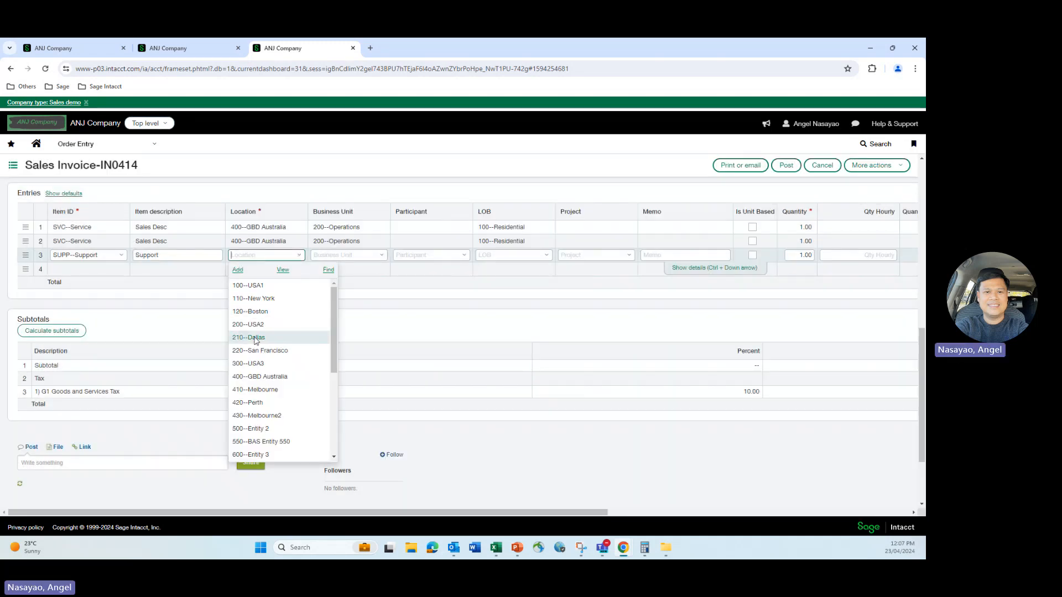
click(258, 376)
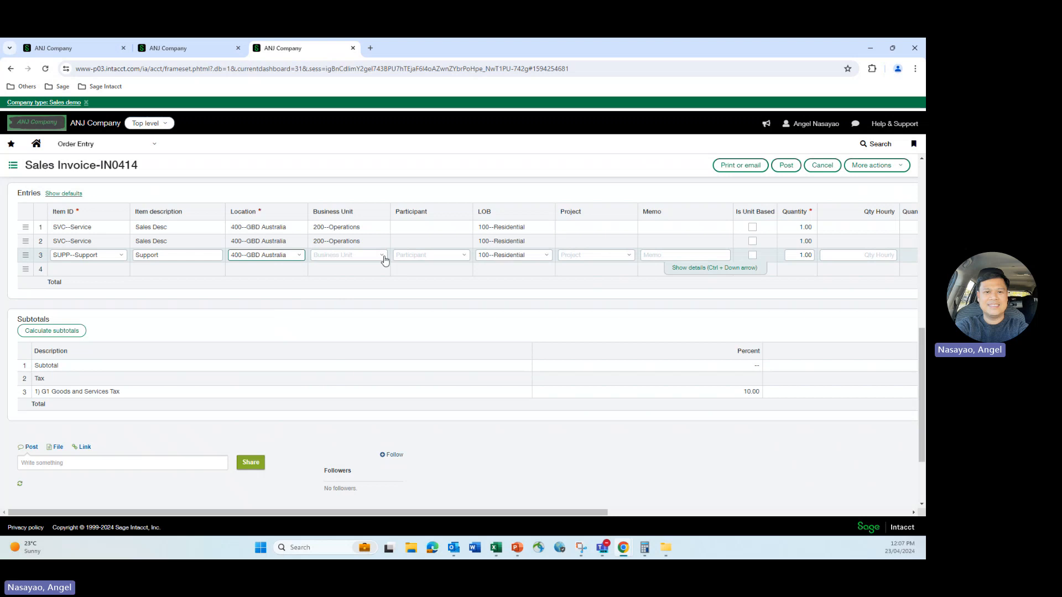
click(381, 254)
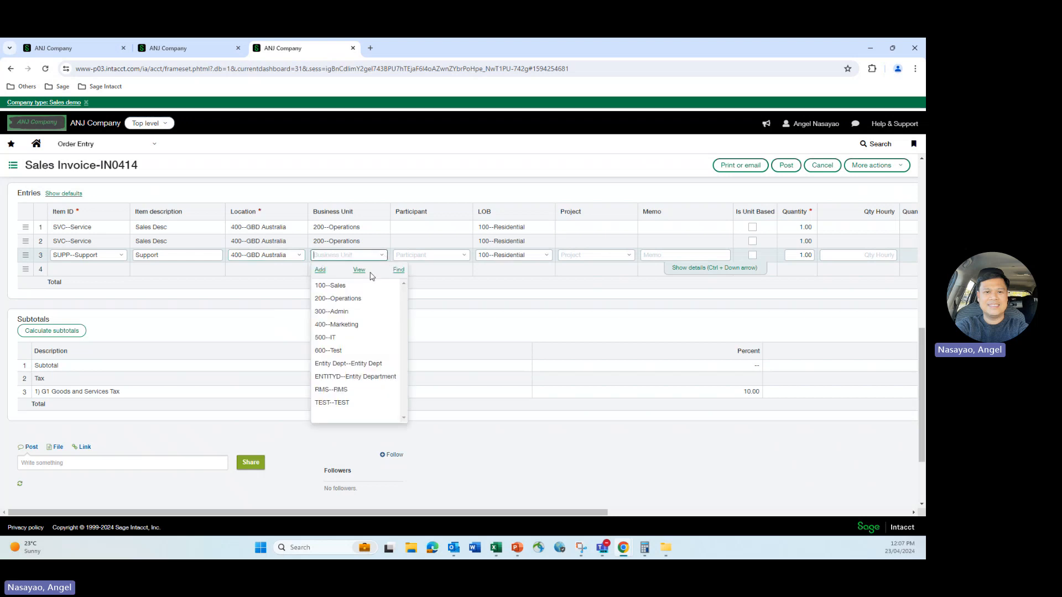
click(359, 298)
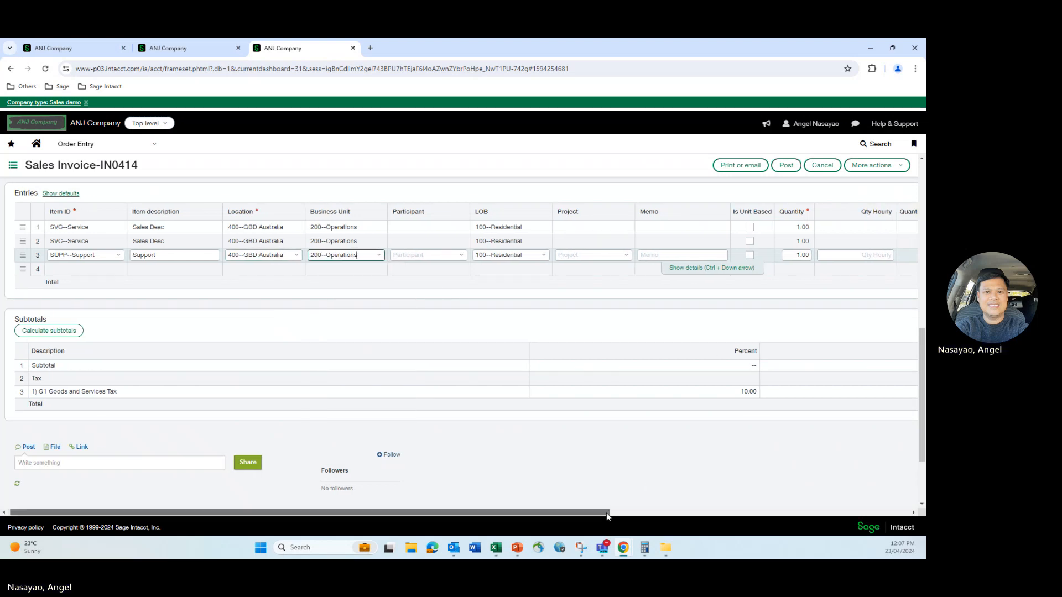
drag(606, 512, 794, 479)
click(766, 255)
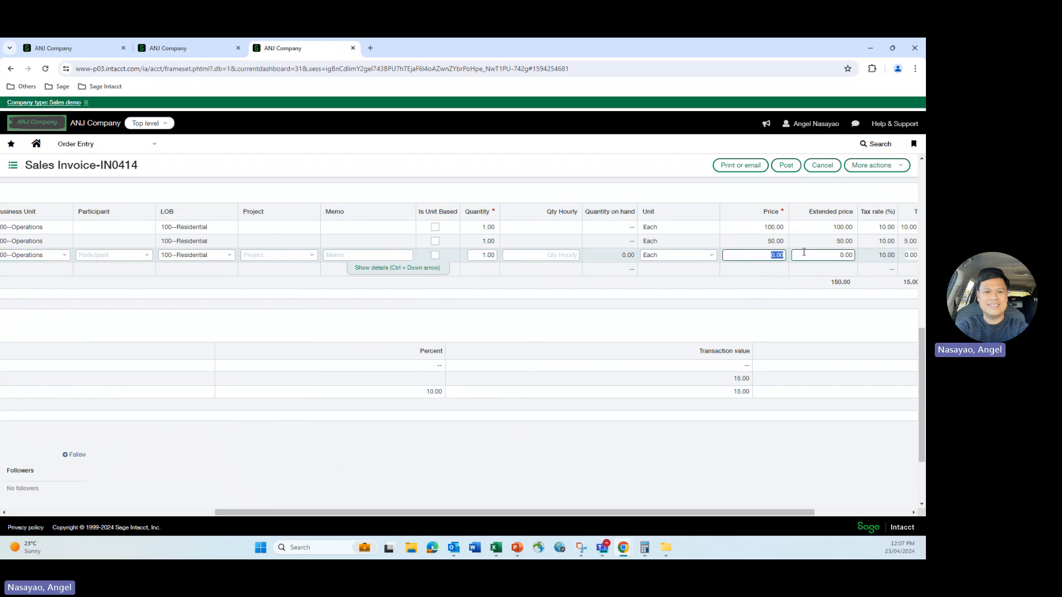
text(150)
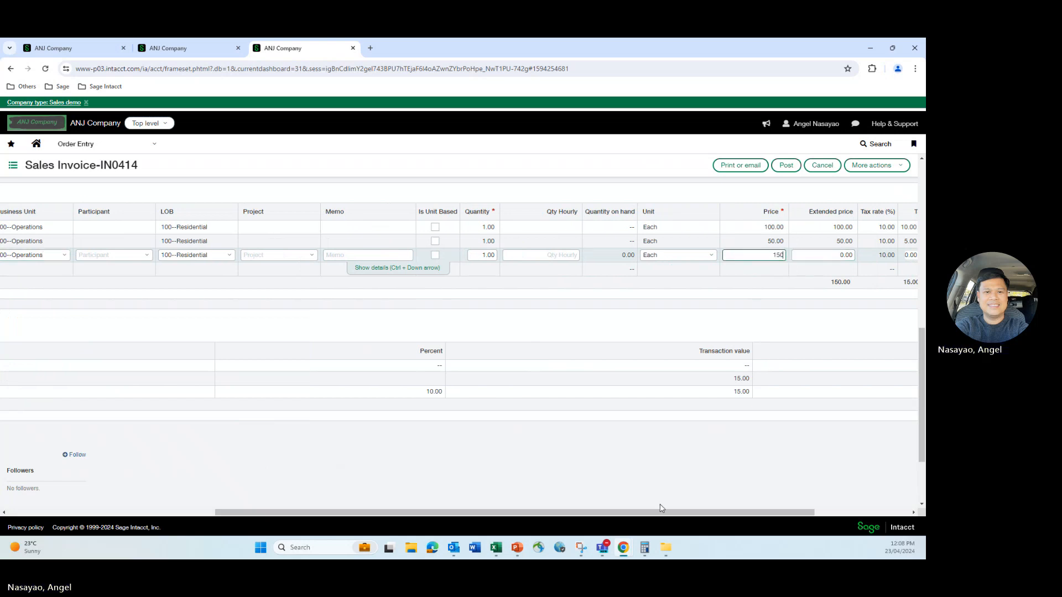
Try to post the invoice with the SUPP--Support line, reviewing the full error details before returning to the invoice.
drag(569, 513, 518, 515)
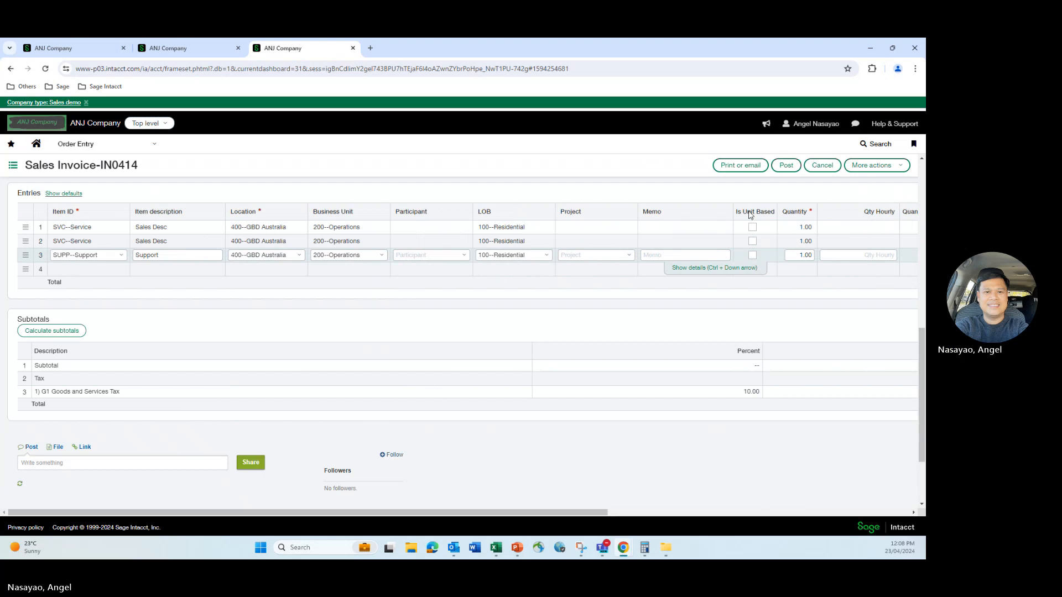
click(785, 165)
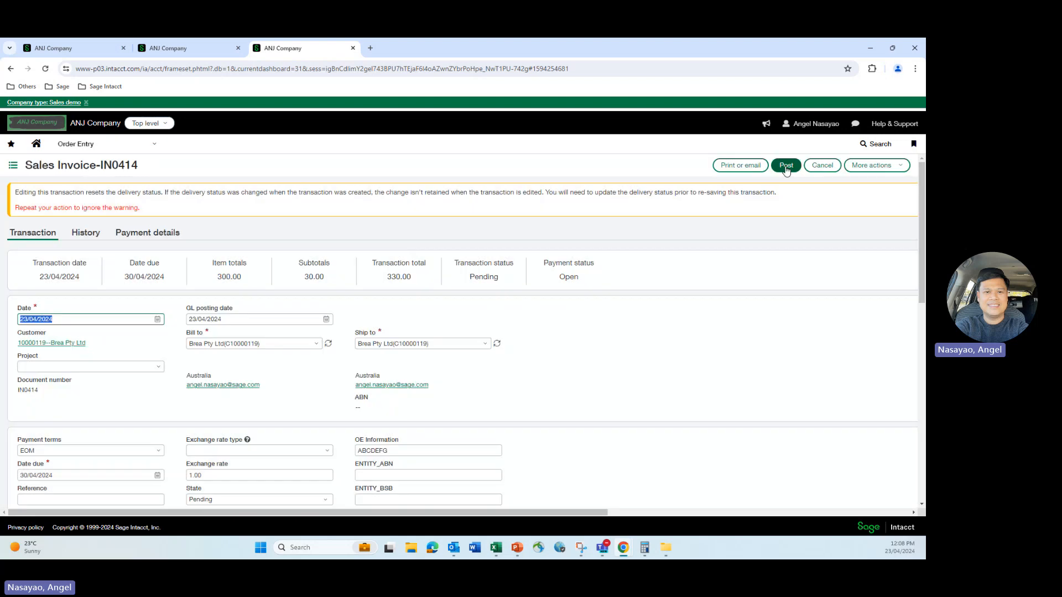
click(786, 166)
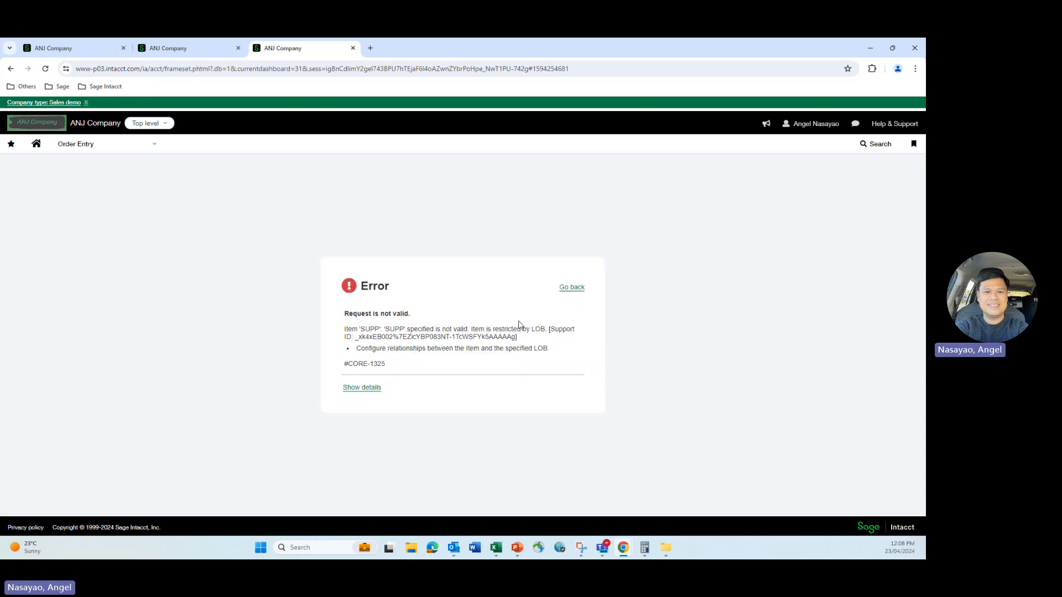
click(362, 388)
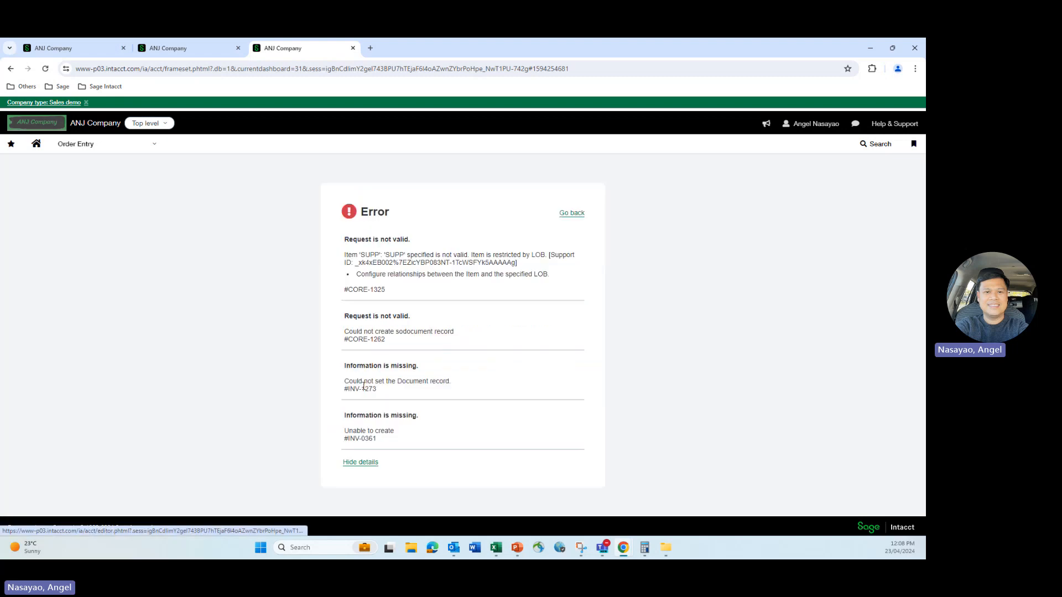
click(569, 217)
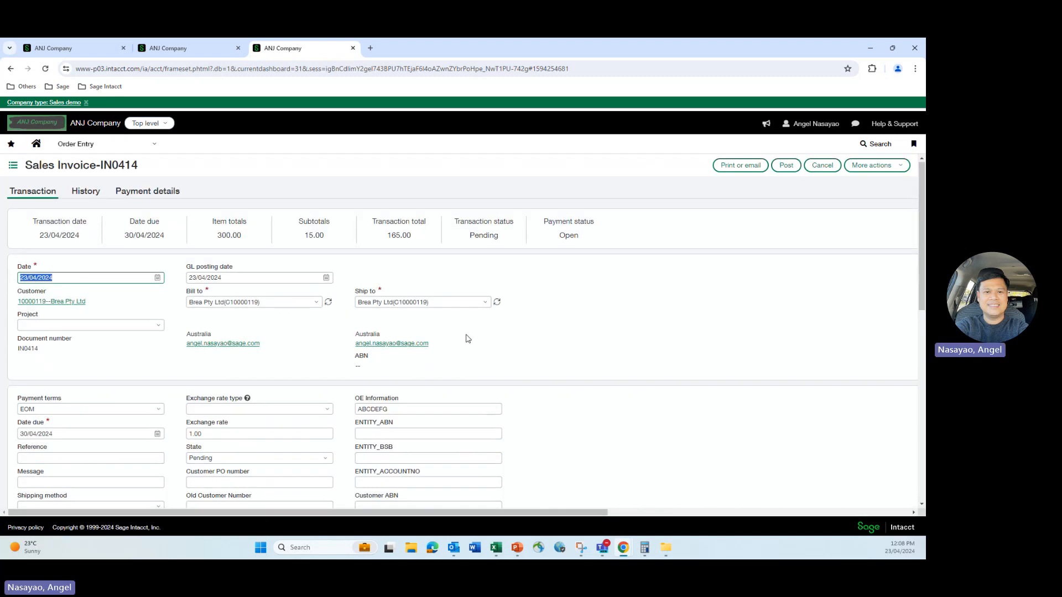
Examine the dimensions and other details of the SUPP--Support line in the invoice entries.
scroll(467, 335, down, 3)
scroll(468, 332, down, 3)
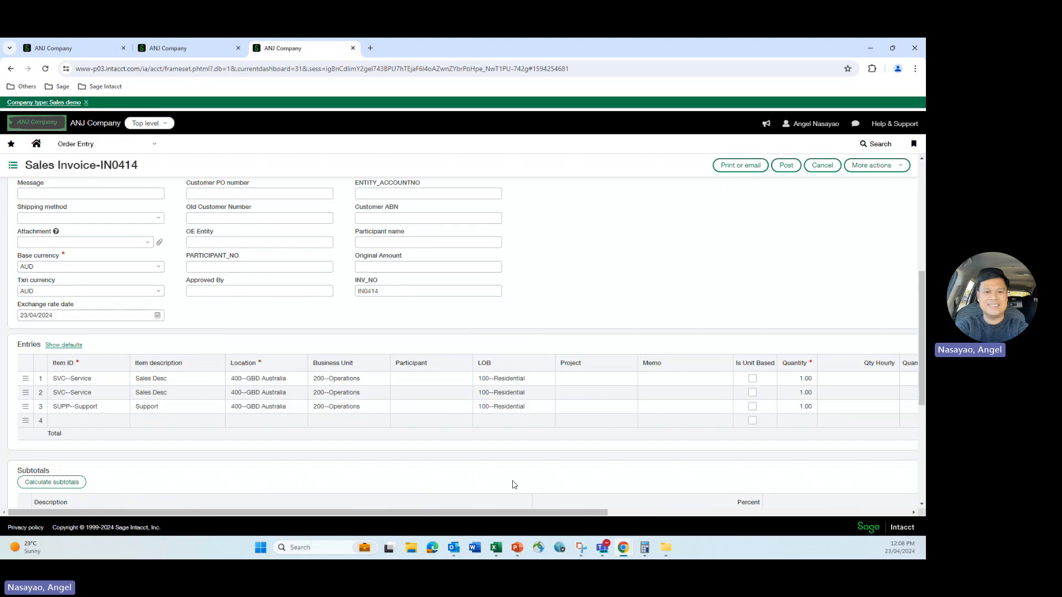
click(326, 405)
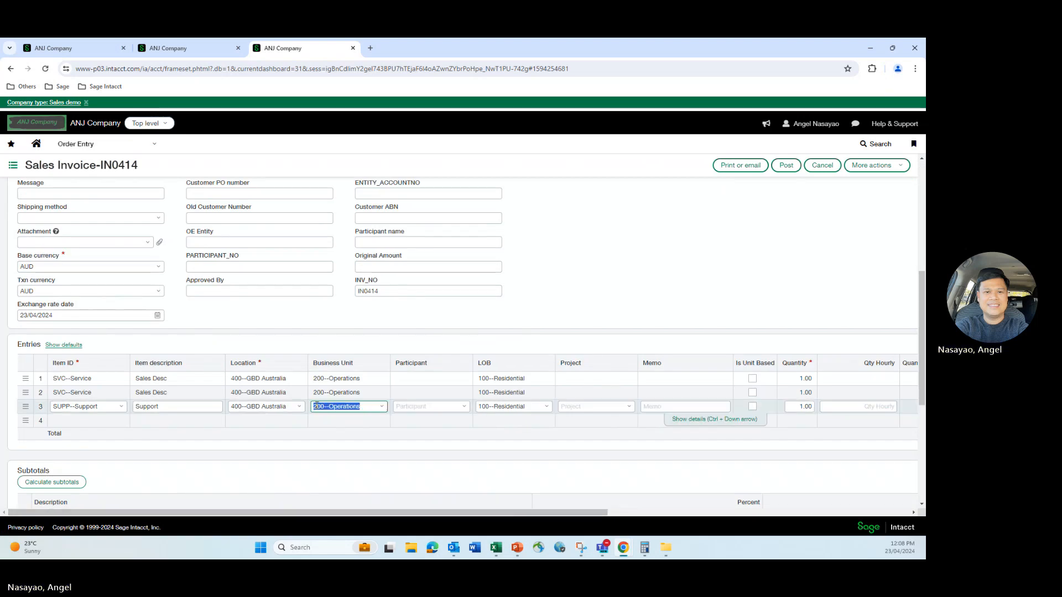
click(691, 419)
scroll(259, 267, down, 2)
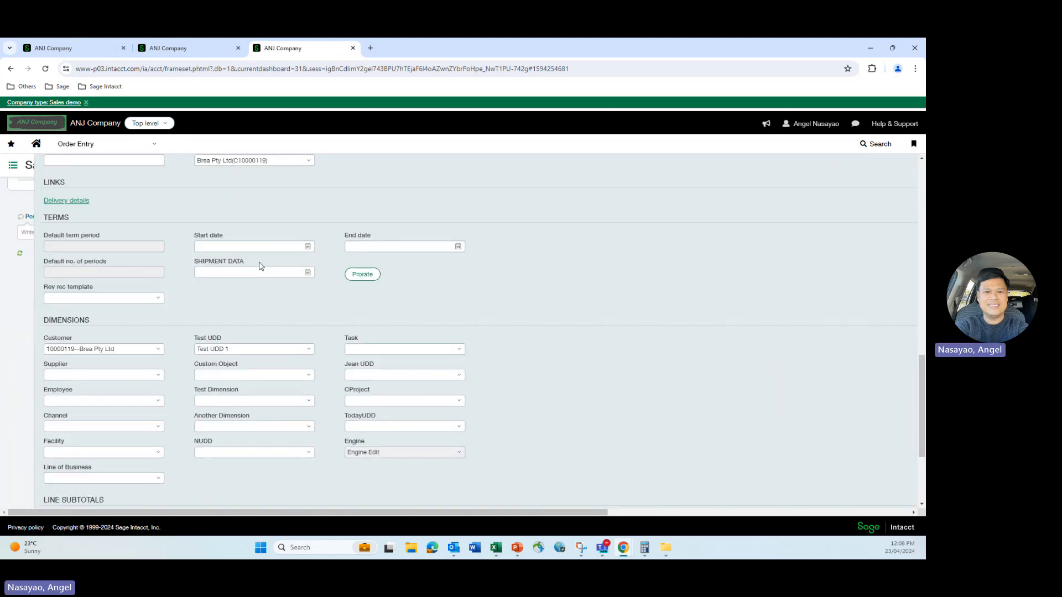
scroll(259, 266, down, 2)
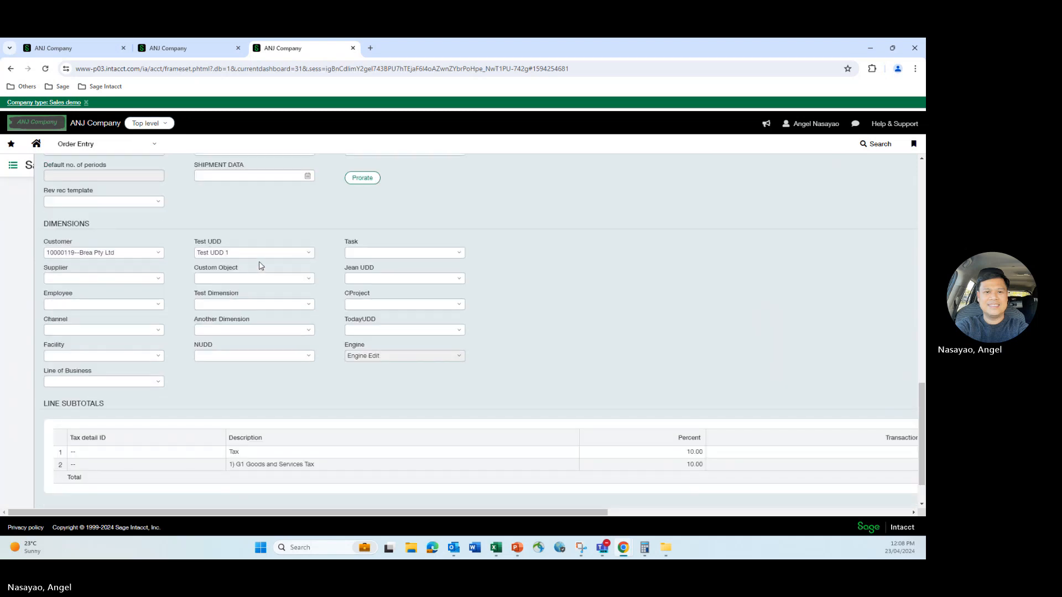
scroll(261, 266, down, 1)
scroll(259, 268, up, 8)
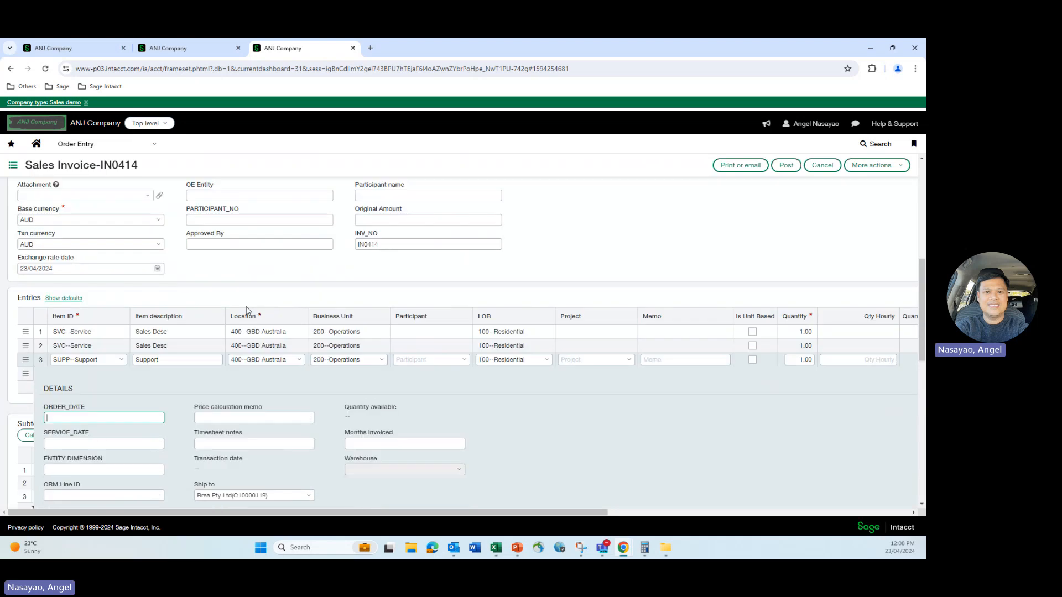
scroll(248, 312, up, 3)
scroll(238, 335, down, 3)
Delete the SUPP--Support line from the invoice entries and enter LICN--License as the third line's item.
drag(476, 518, 796, 481)
click(888, 361)
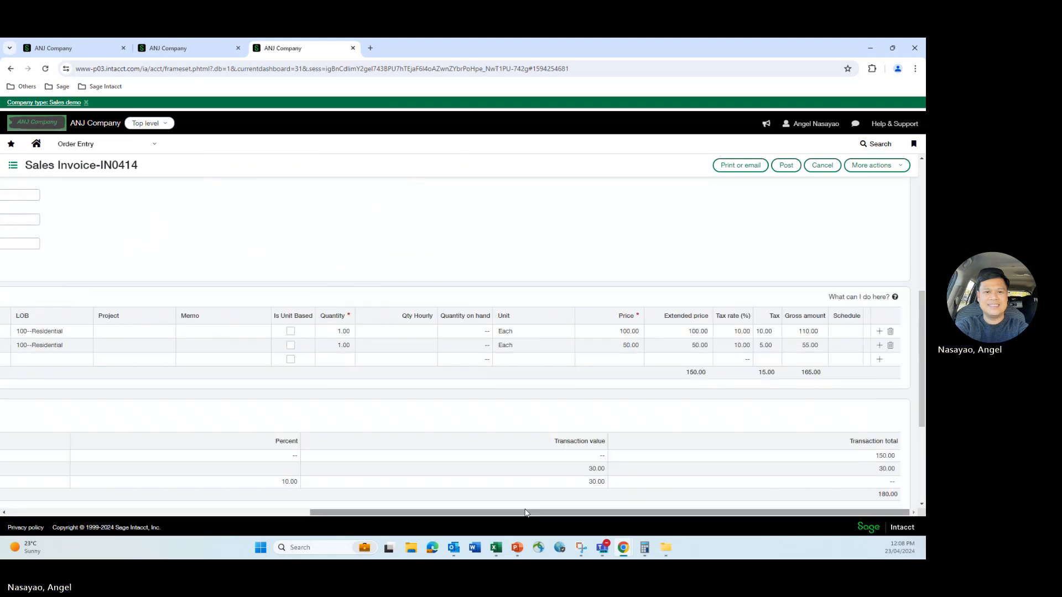
click(198, 514)
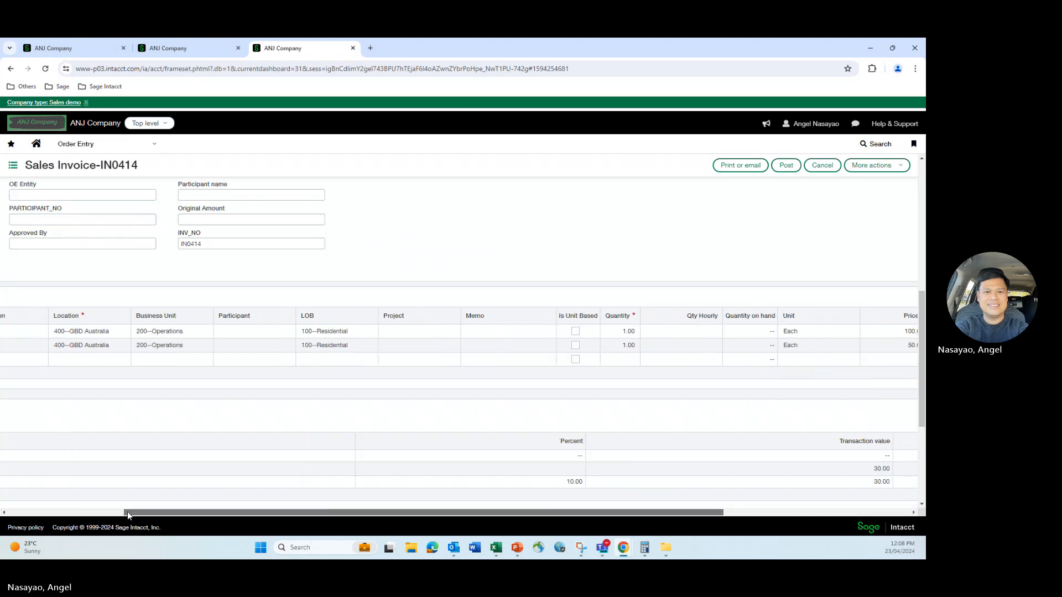
click(89, 355)
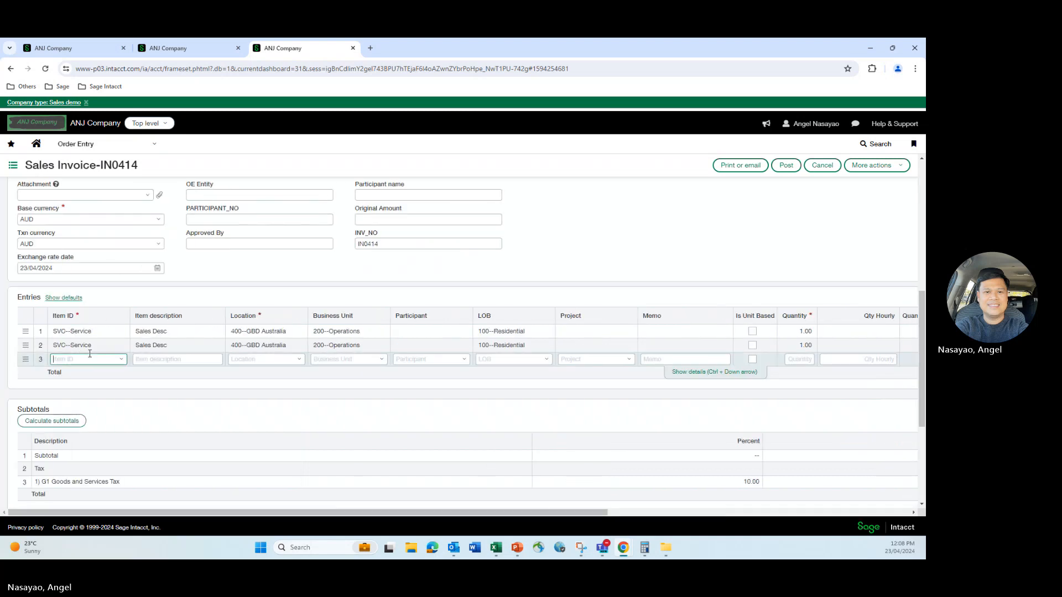
click(121, 360)
scroll(175, 264, down, 5)
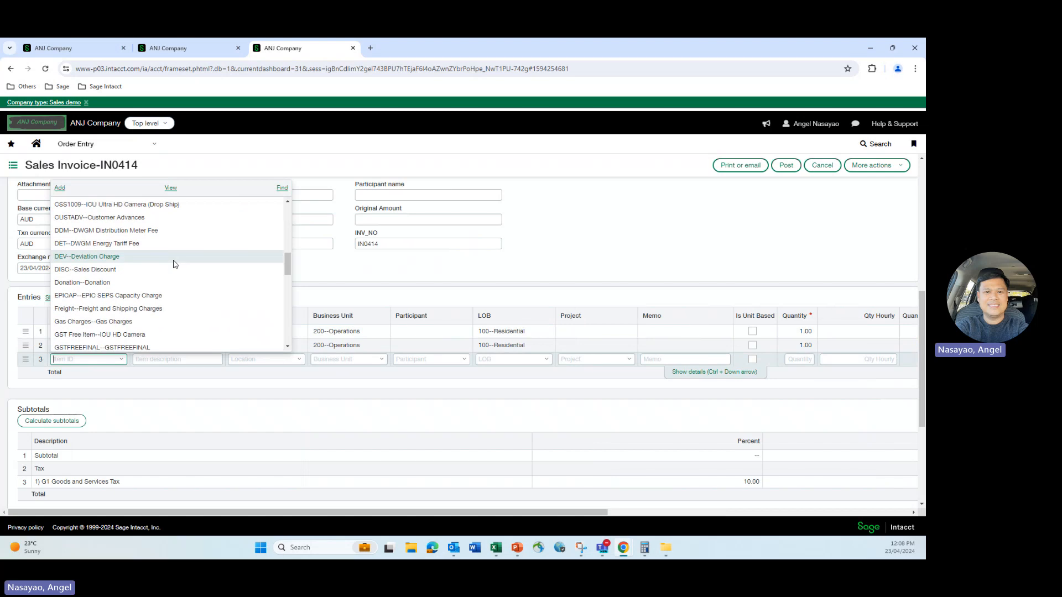
scroll(174, 264, down, 5)
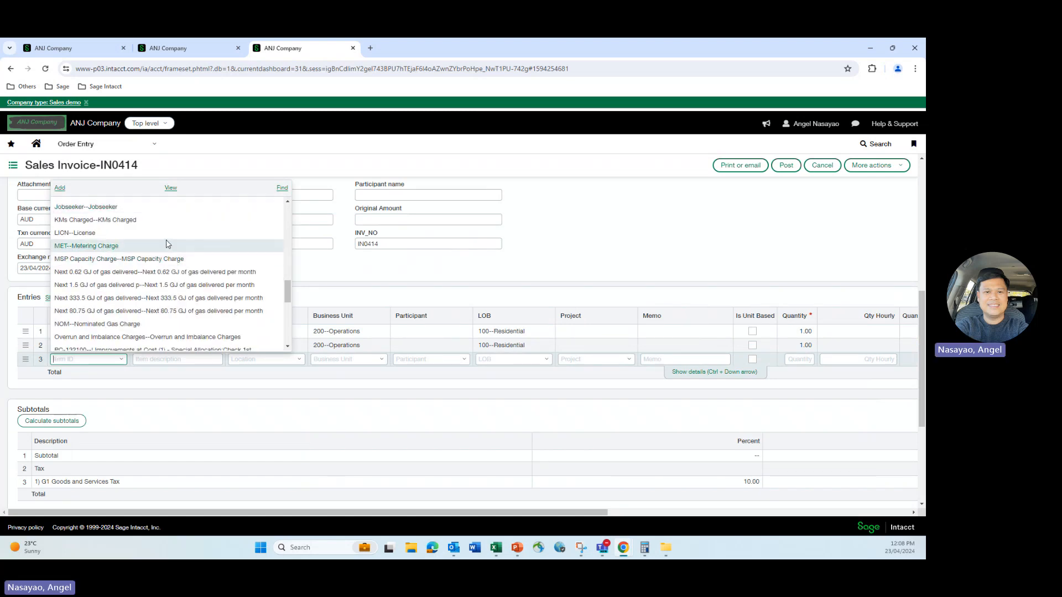
click(127, 235)
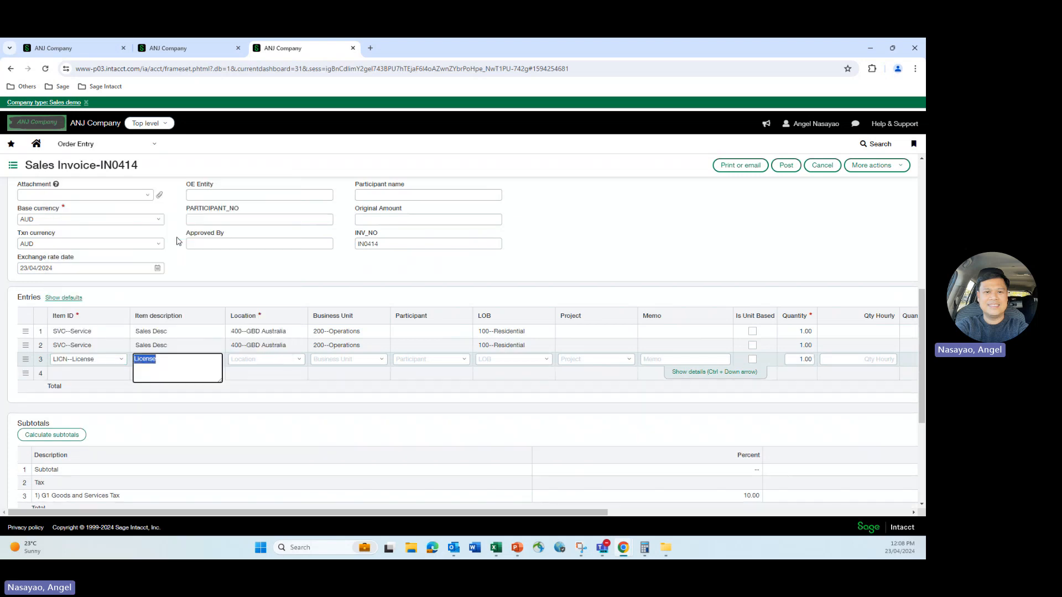
View the LICN item record from the third line and close it.
click(121, 359)
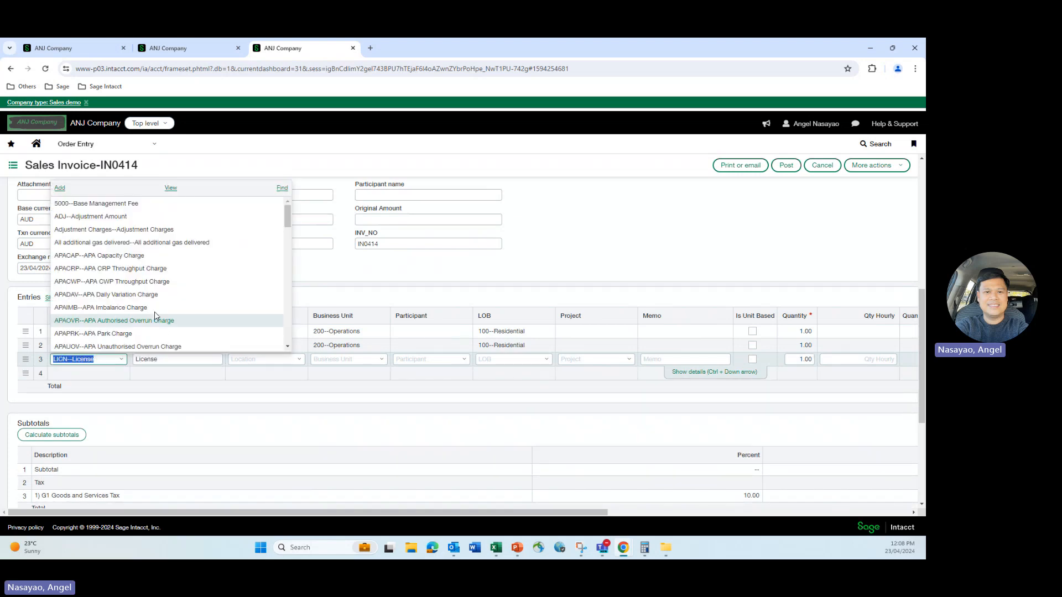
click(171, 189)
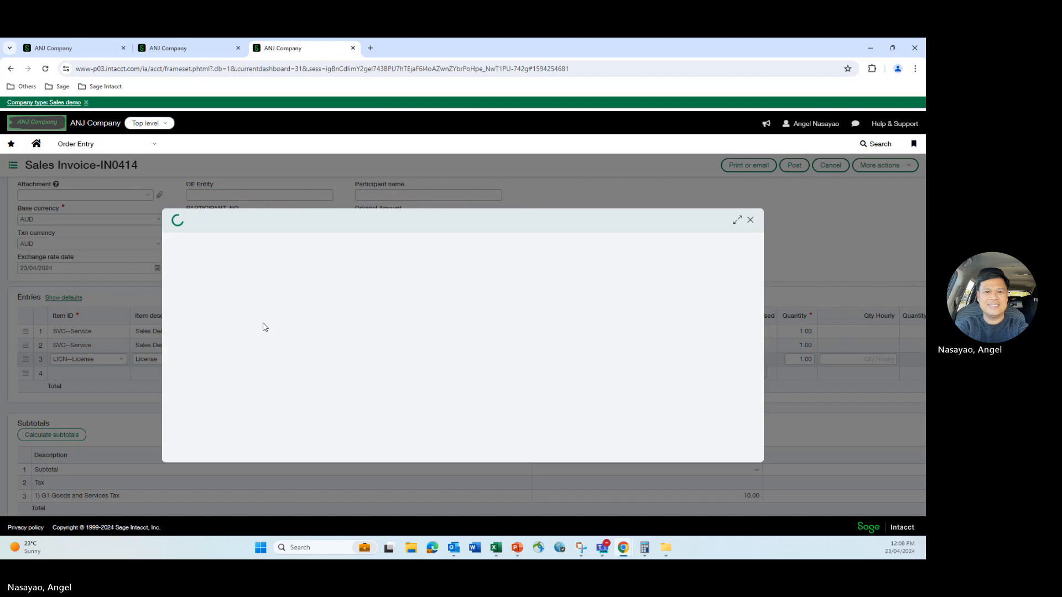
click(750, 220)
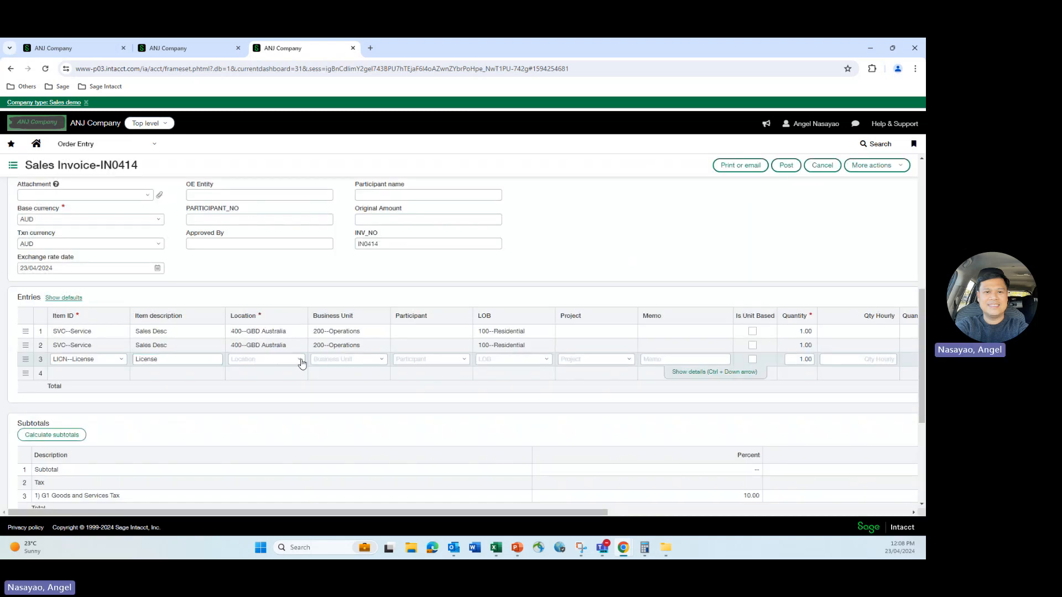
Set the LICN--License line's location to 400--GBD Australia, business unit to 200--Operations and price to 150.
click(299, 359)
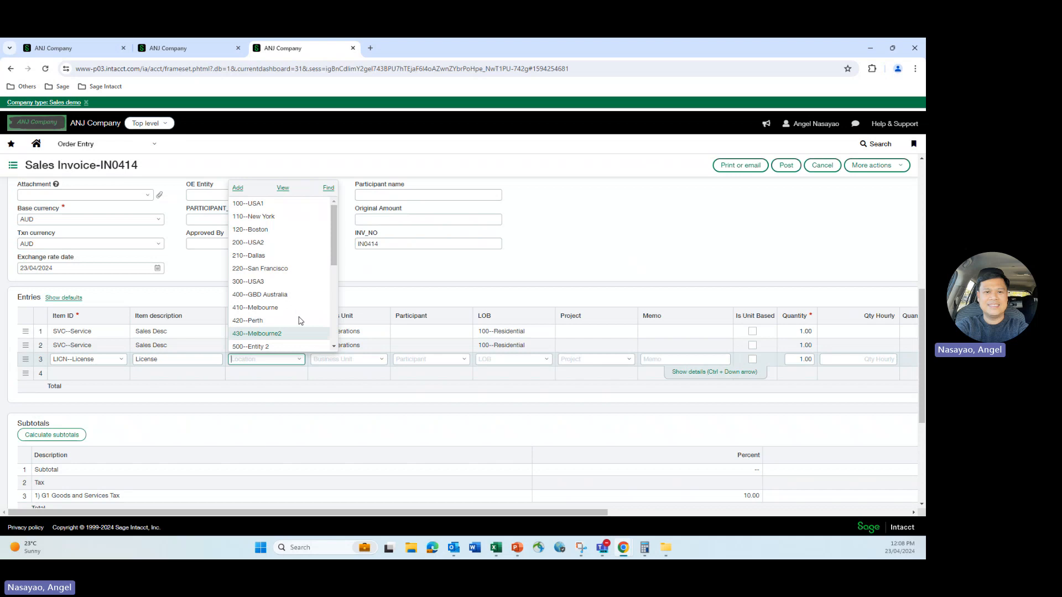
click(257, 294)
click(382, 359)
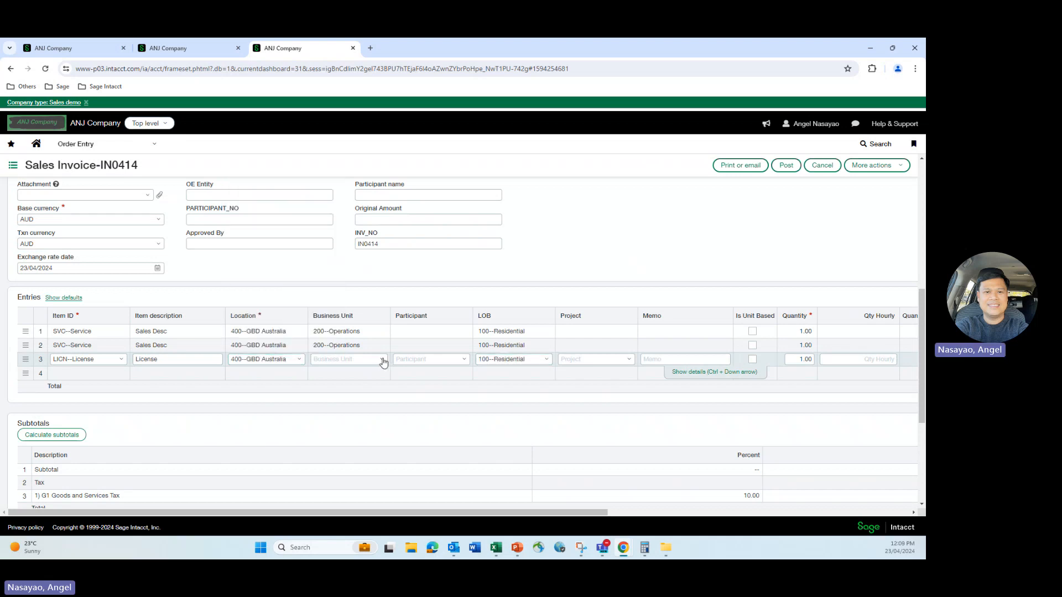
click(364, 232)
drag(460, 512, 771, 490)
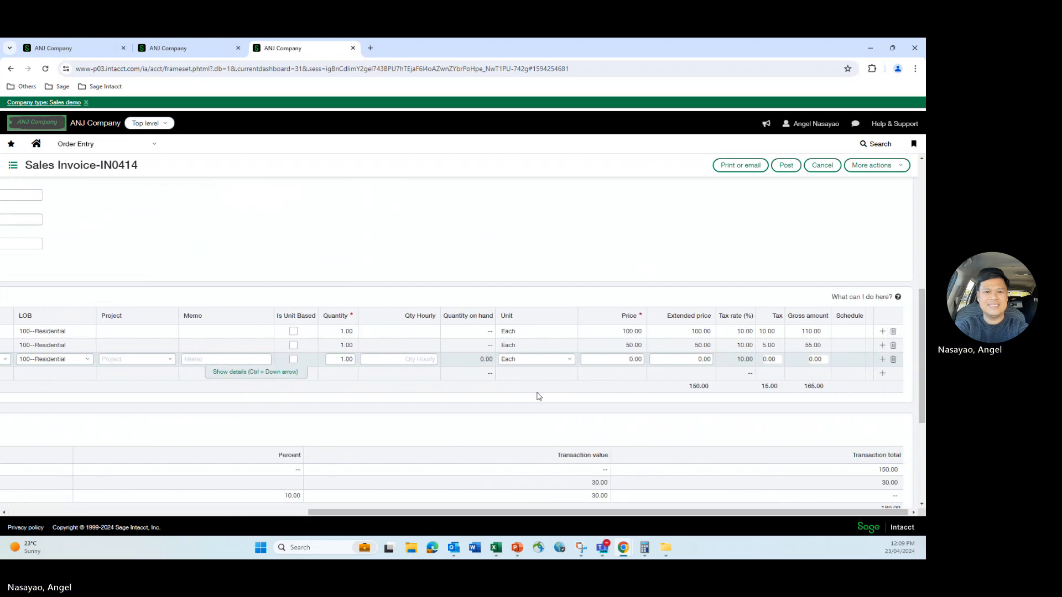
click(618, 360)
text(150)
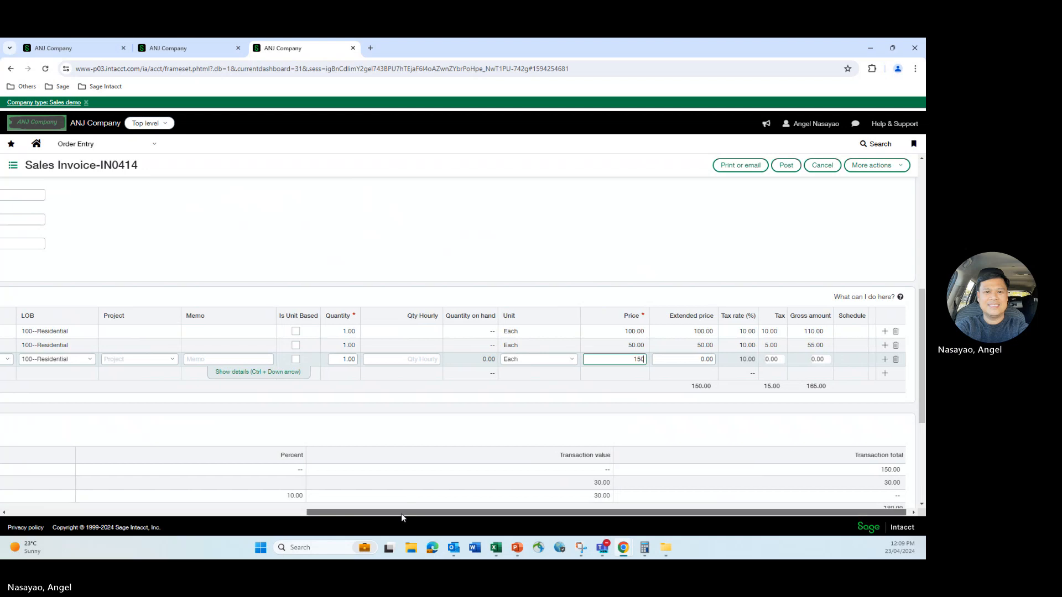
Try to post the invoice with the LICN--License line, reviewing the full error details before returning to the invoice.
drag(400, 514, 94, 513)
click(785, 165)
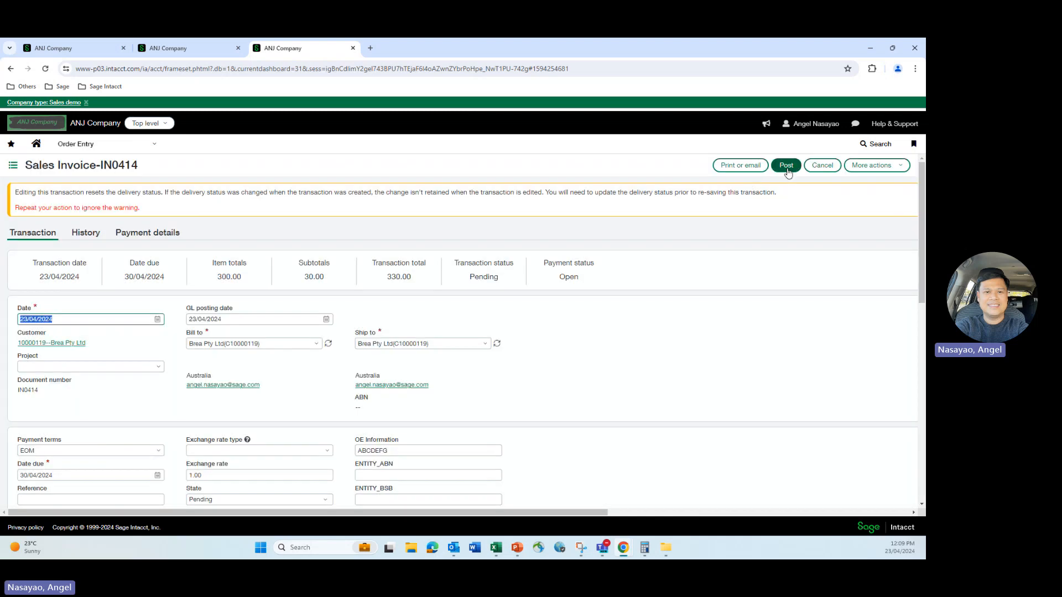
click(786, 166)
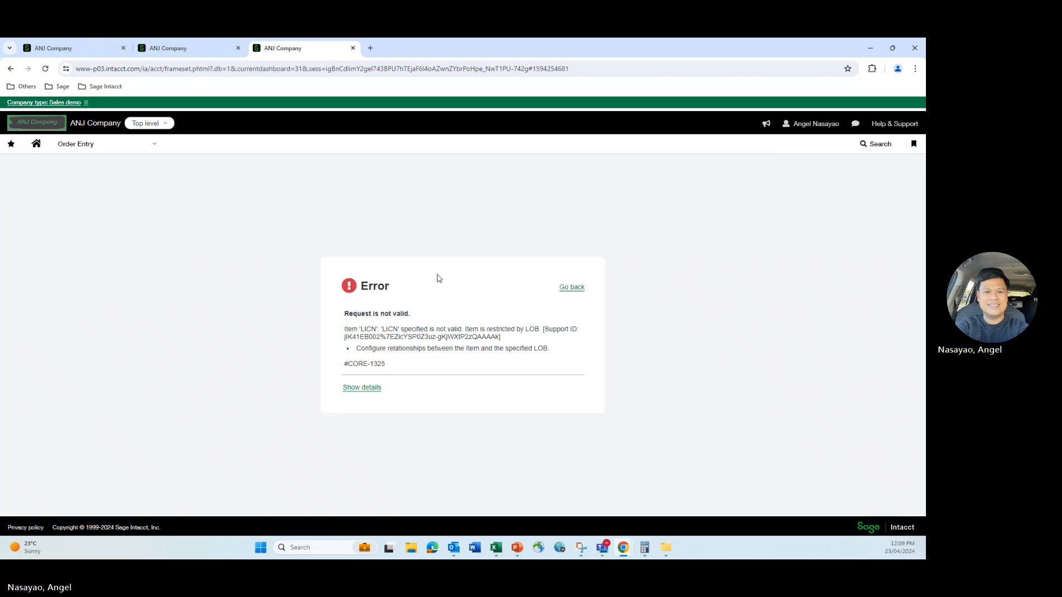
click(362, 394)
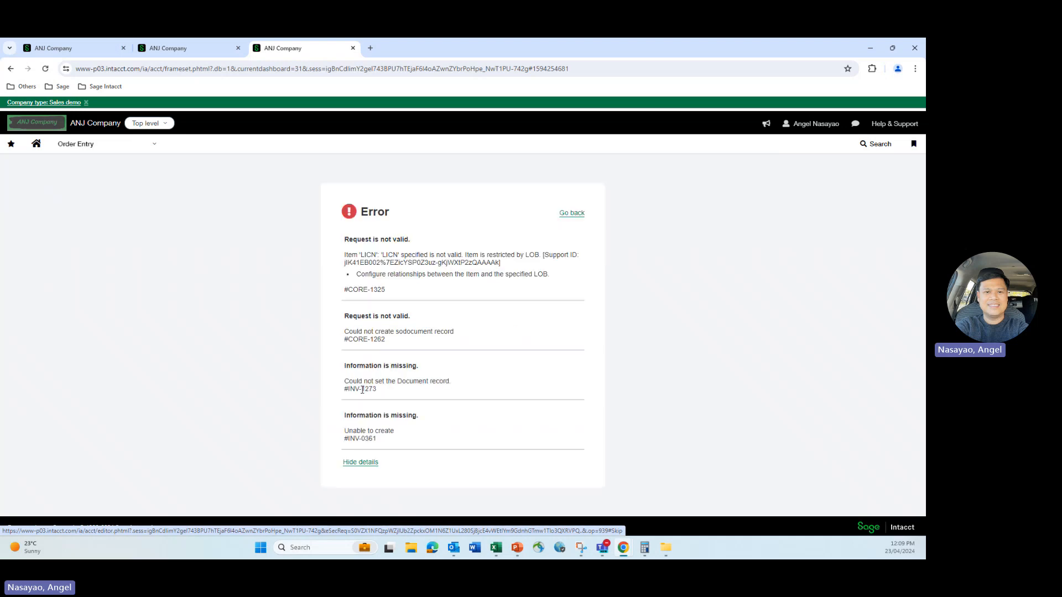
click(570, 215)
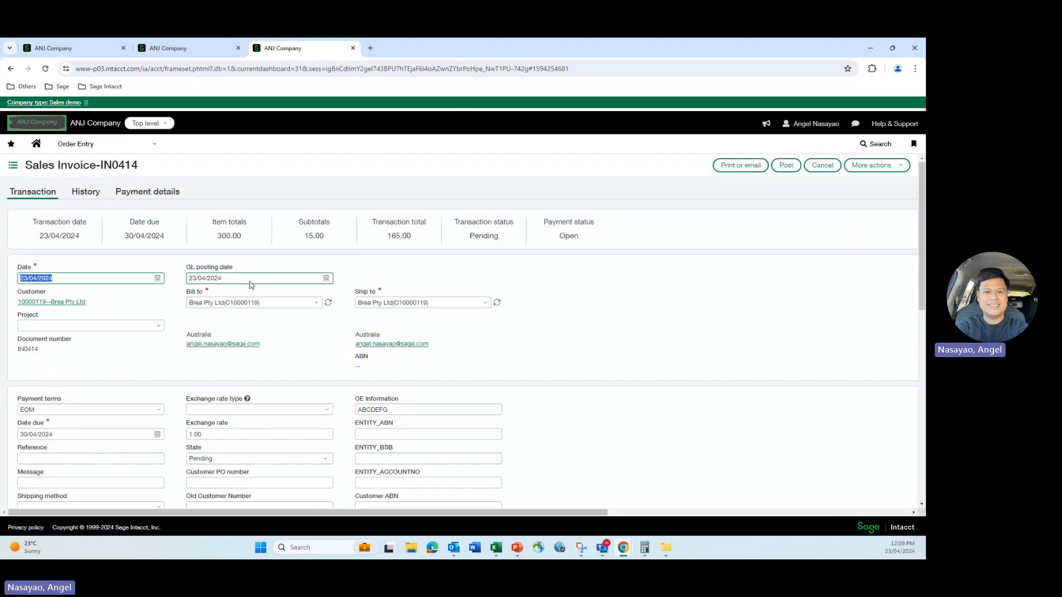
Change the item on the invoice's third entry line to SVC--Service.
scroll(253, 289, down, 8)
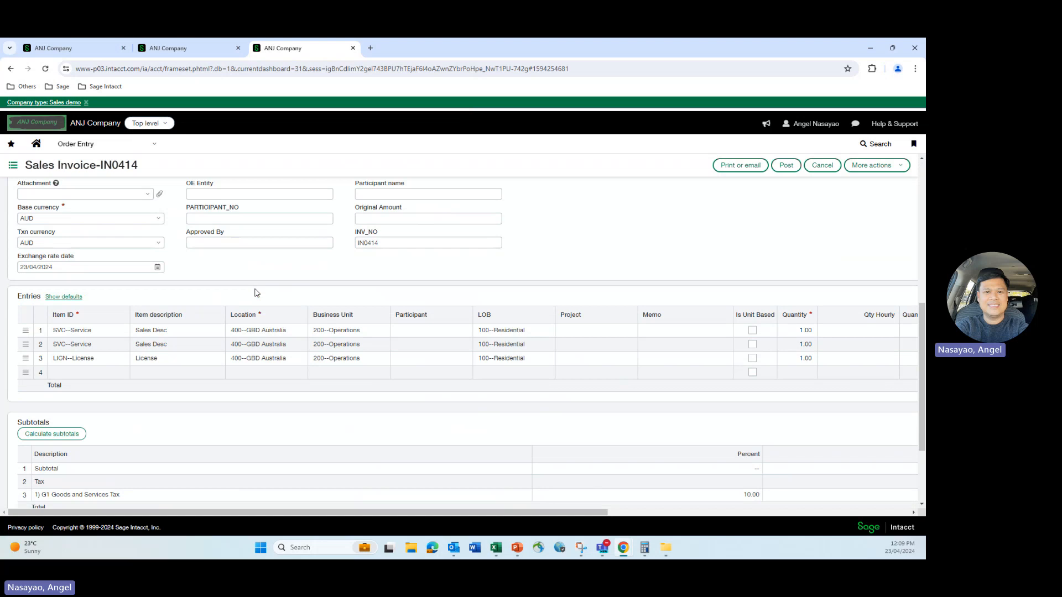
click(85, 358)
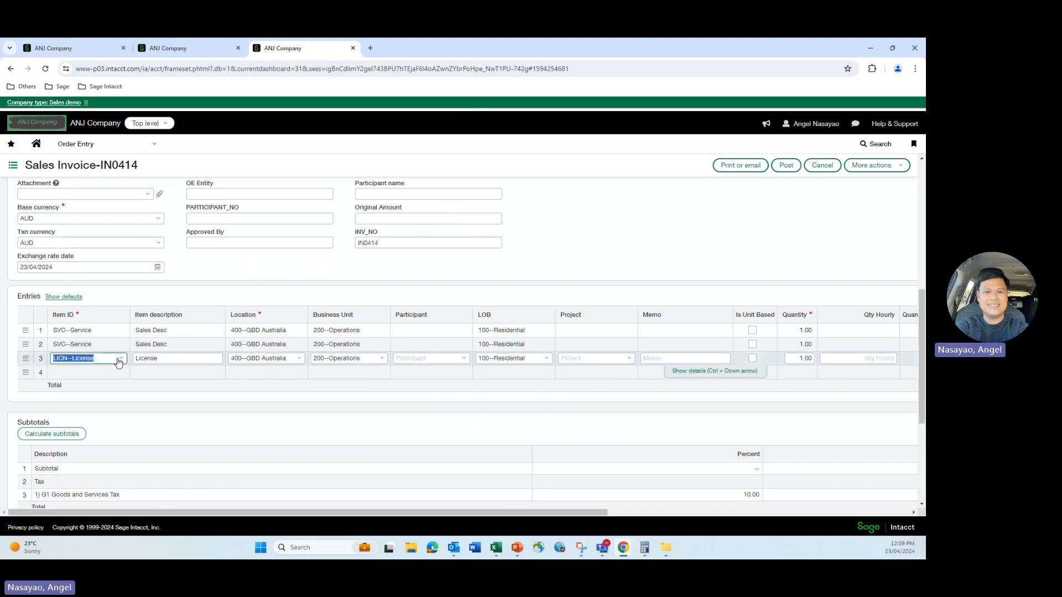
text(svc)
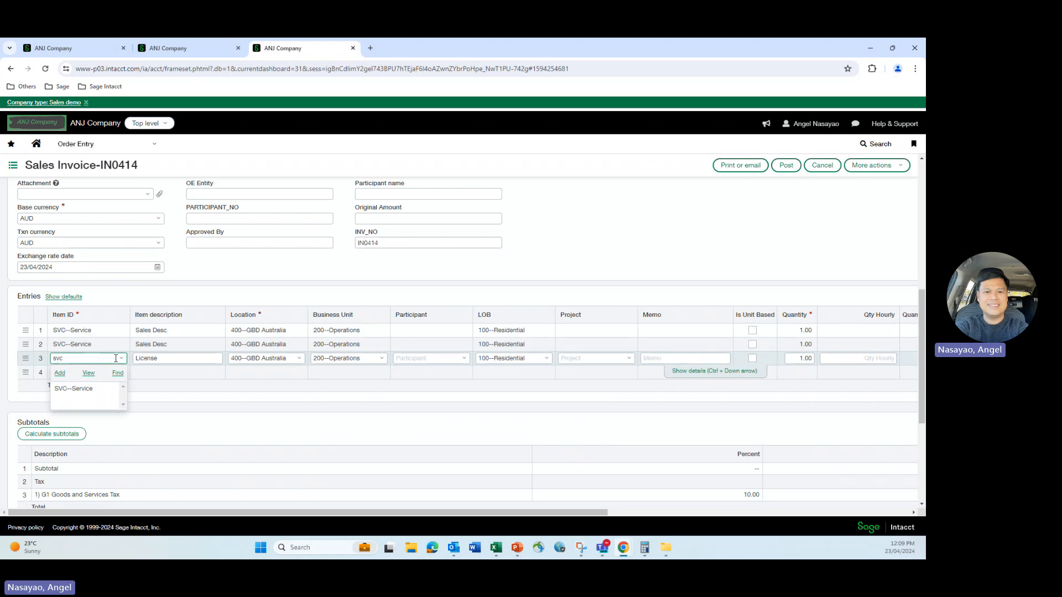
key(Return)
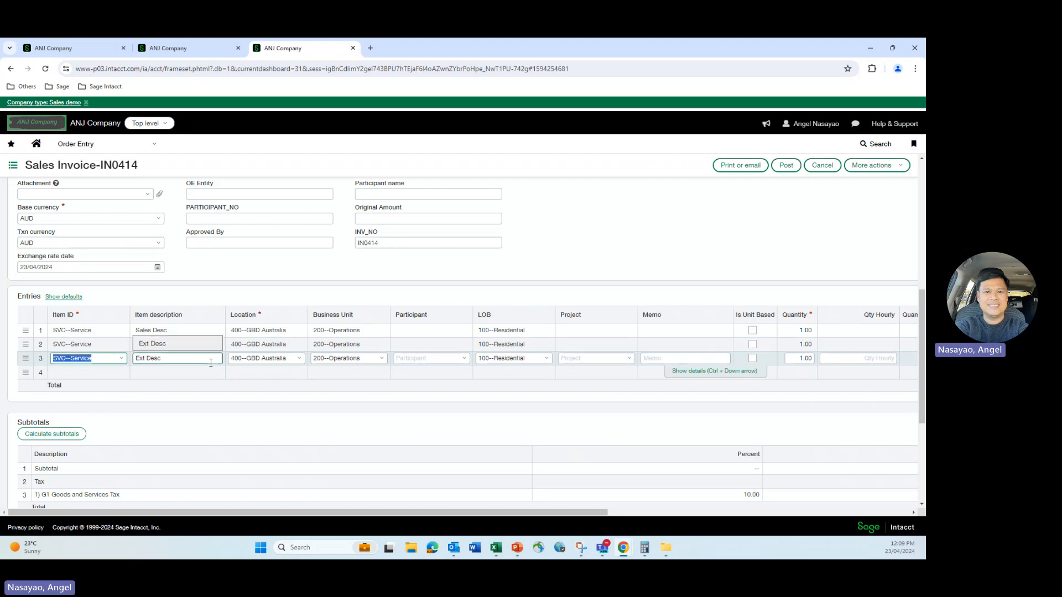
Open the SVC item record from the third line, clear its description on sales transactions and save the item.
click(121, 358)
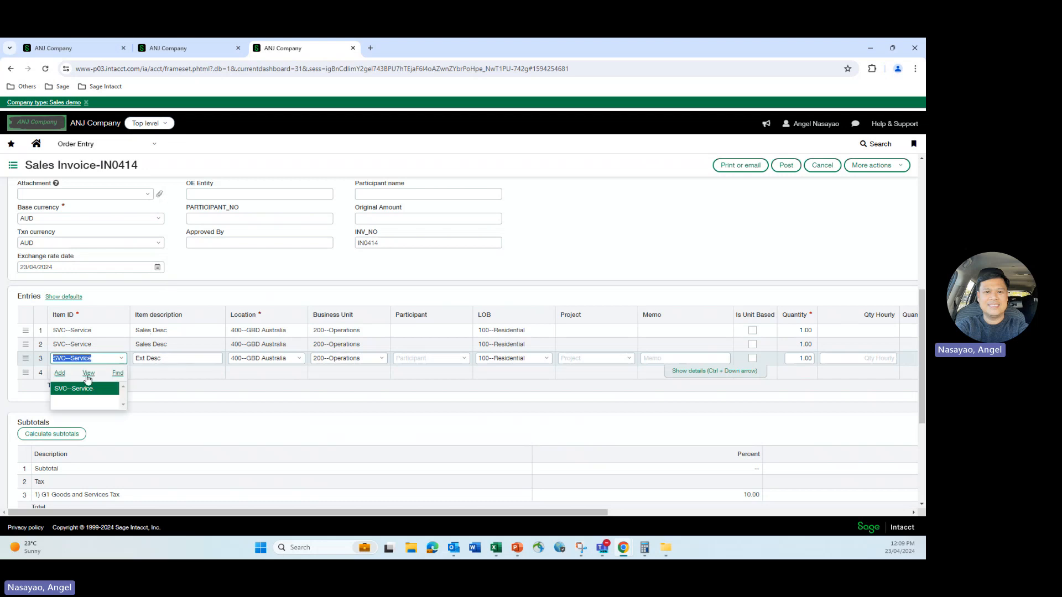
click(88, 373)
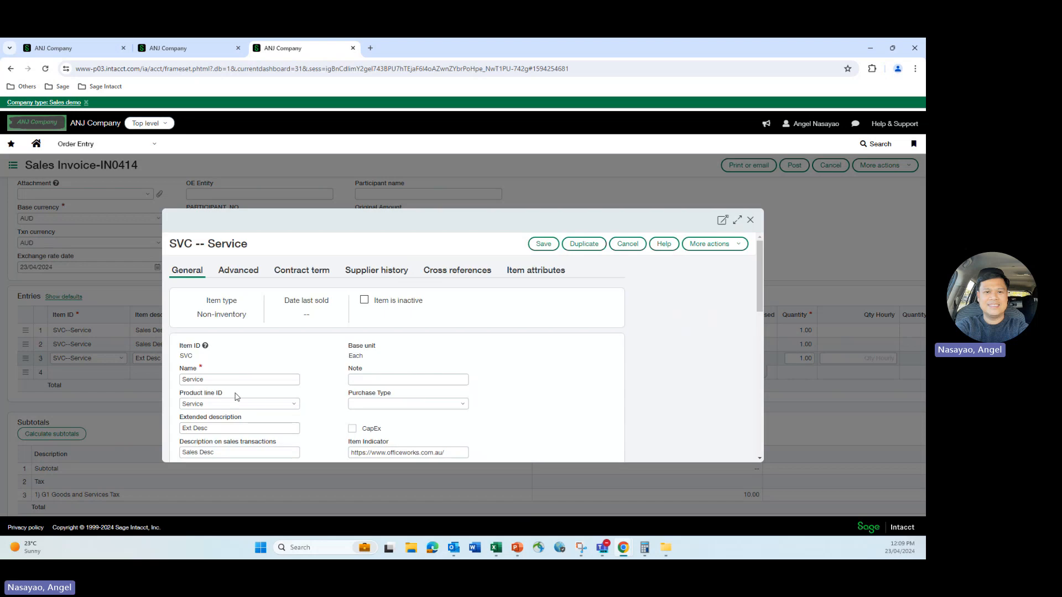
scroll(235, 395, down, 2)
click(228, 358)
triple_click(228, 357)
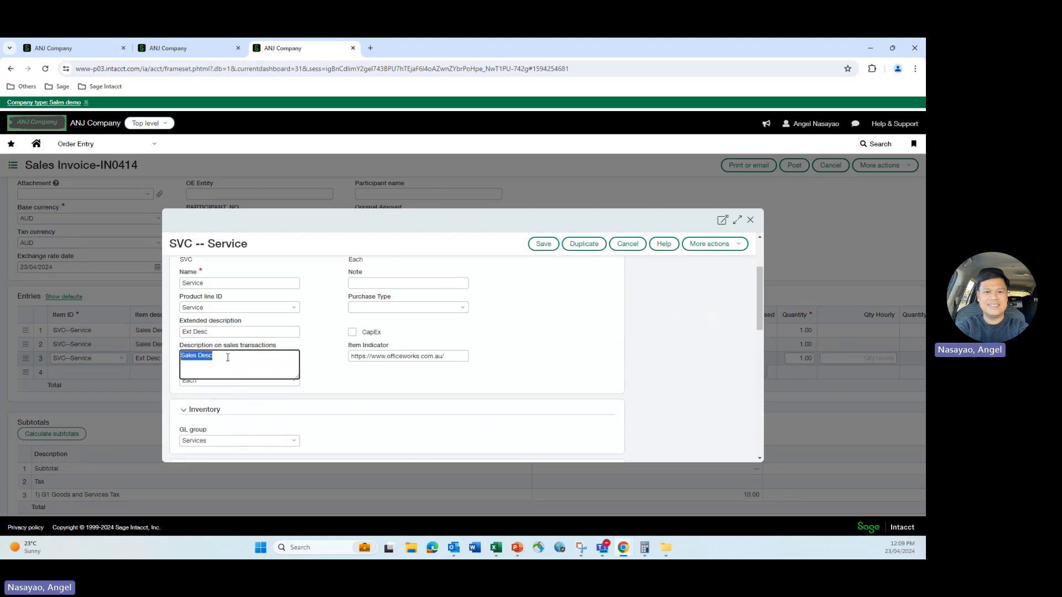
key(BackSpace)
click(543, 244)
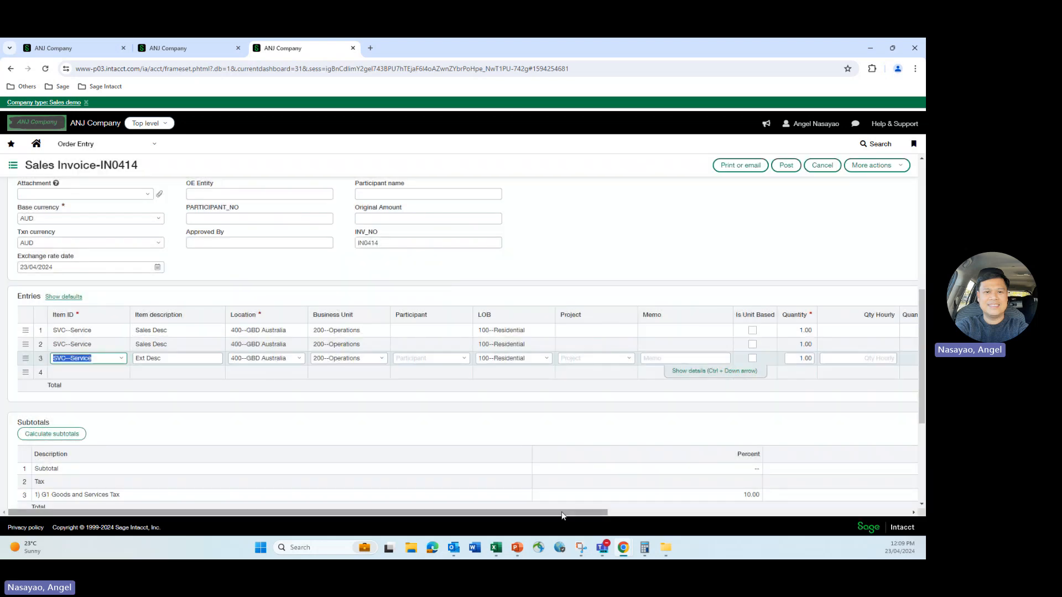
Delete the third invoice line and re-enter SVC--Service as the third line's item.
drag(564, 513, 860, 495)
click(899, 359)
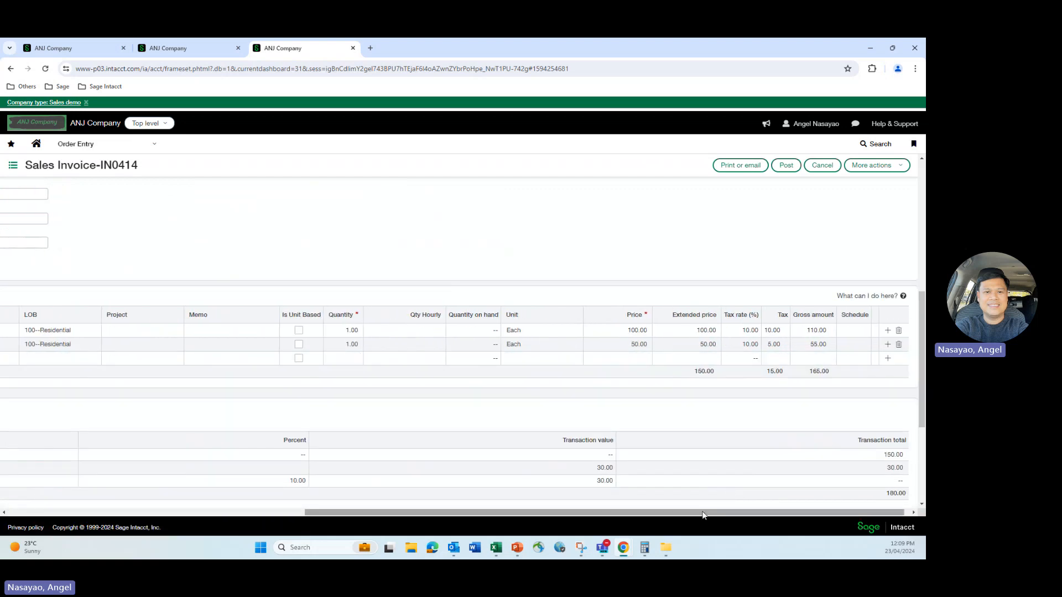
drag(729, 513, 432, 513)
click(104, 360)
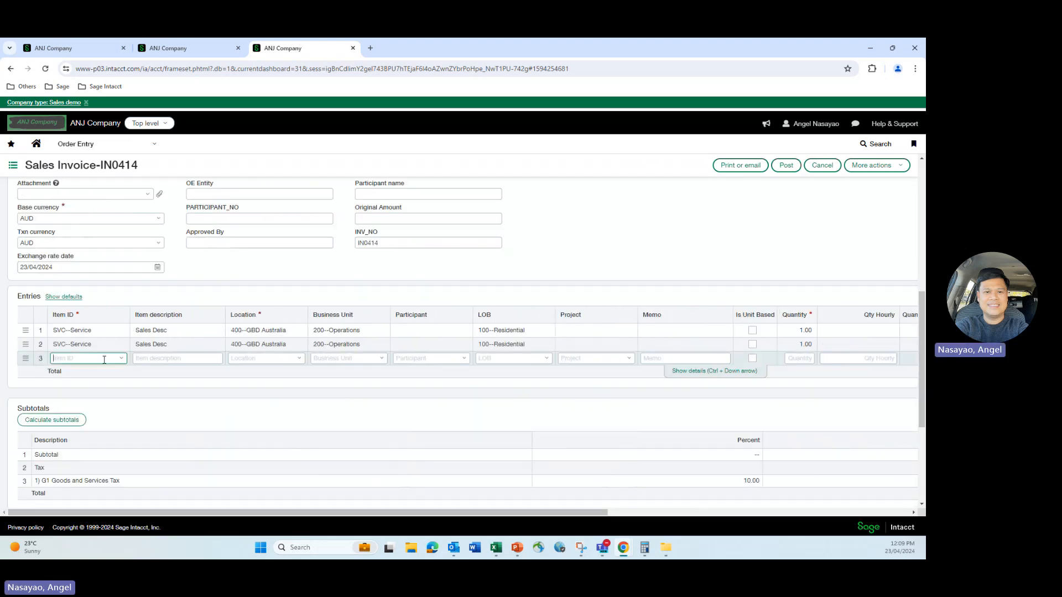
text(svc)
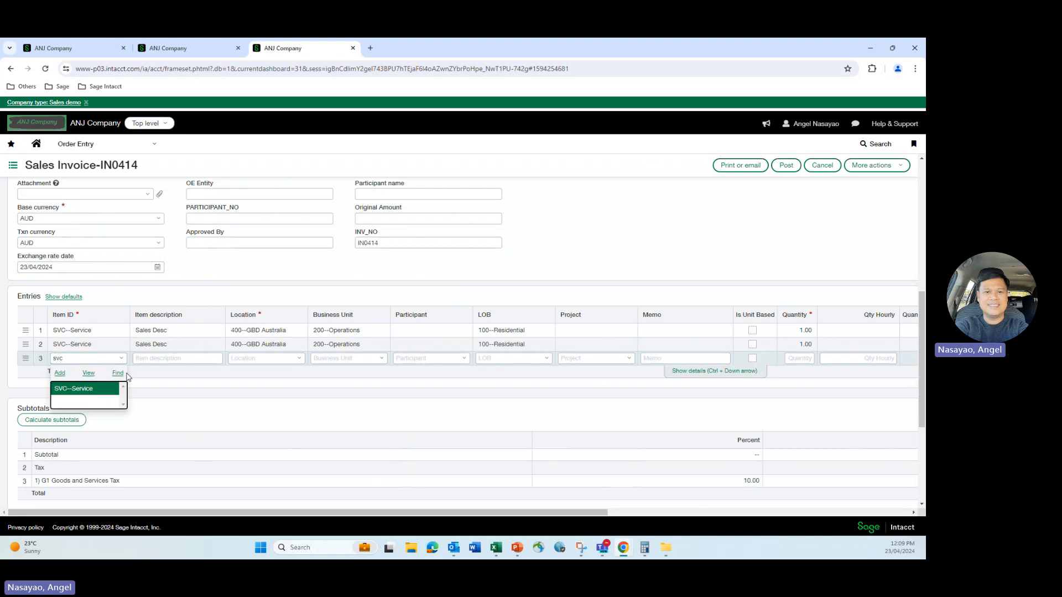
click(175, 357)
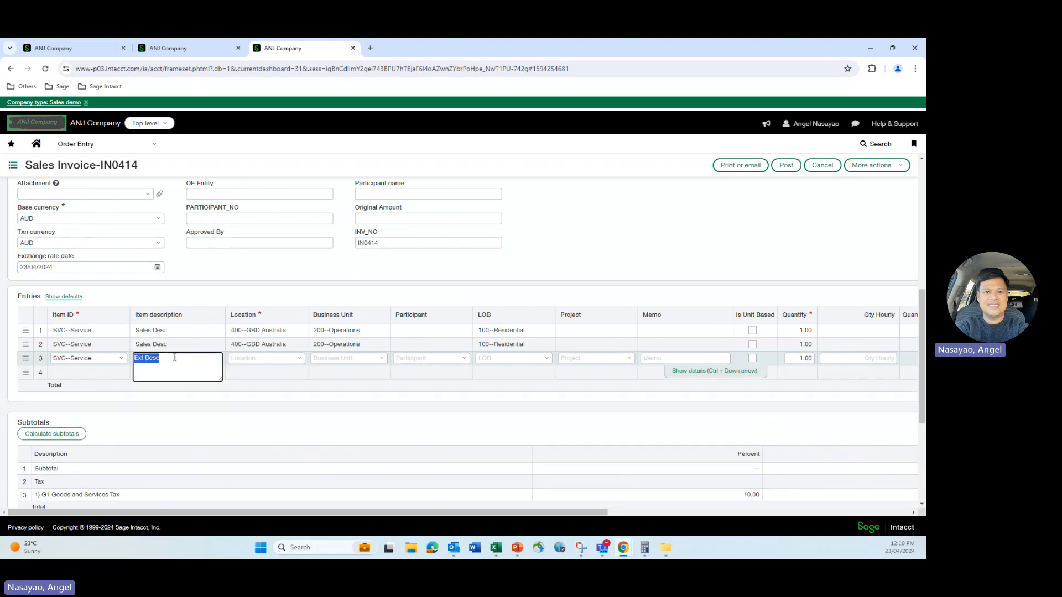
Set the third line's location to 400--GBD Australia, business unit to 200--Operations and price to 150.
click(299, 358)
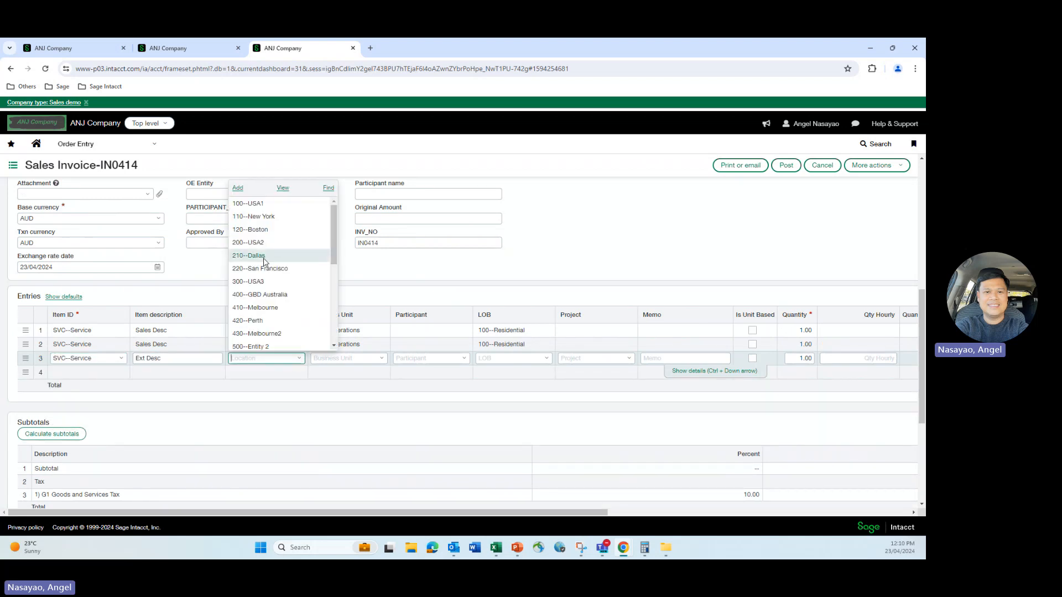
click(260, 294)
click(357, 358)
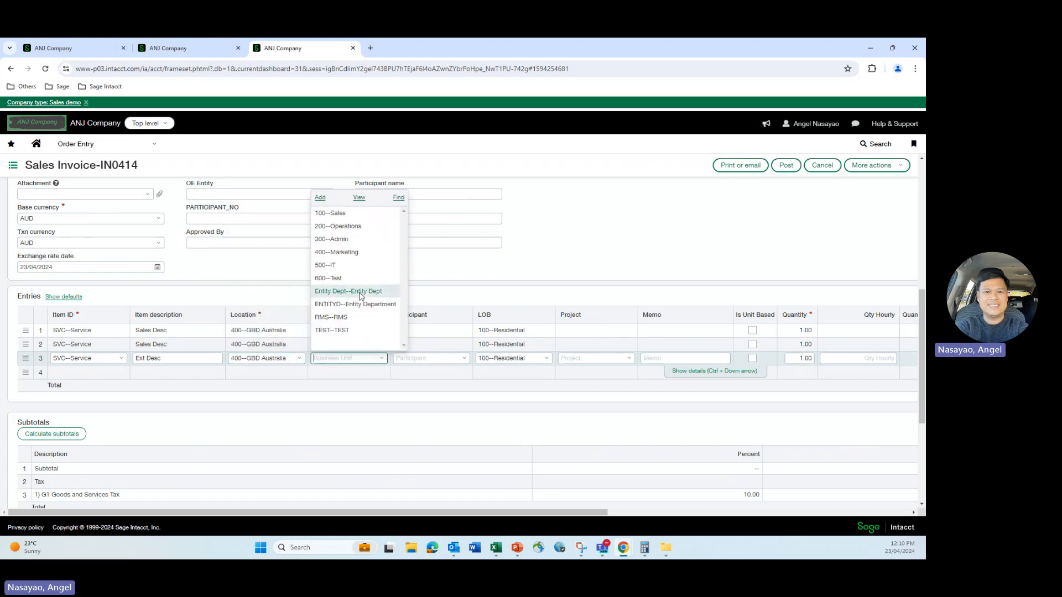
click(338, 226)
drag(591, 514, 781, 513)
click(774, 358)
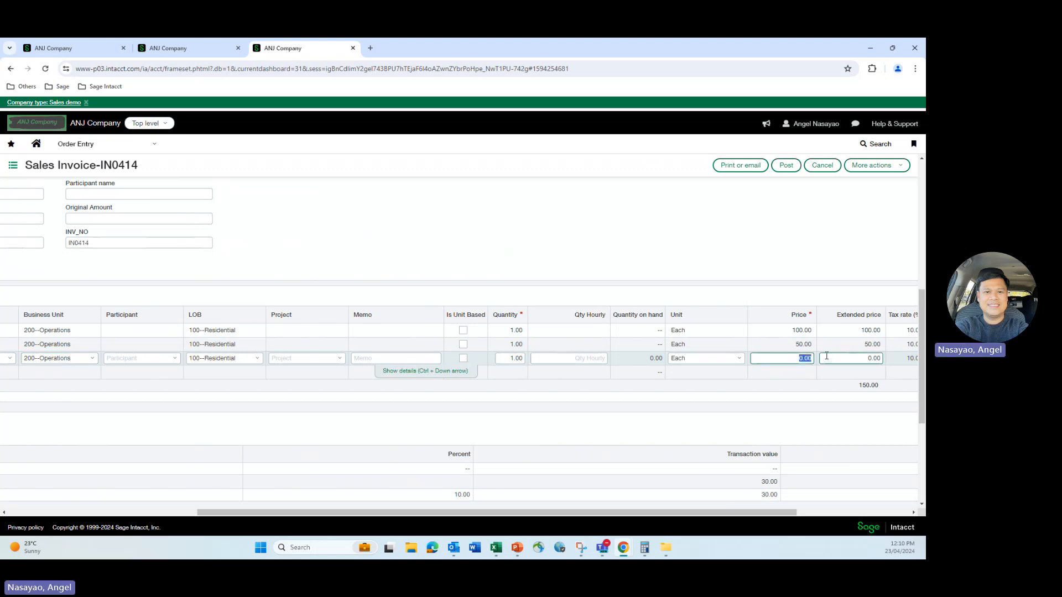
text(150)
Post the sales invoice, repeating the action to ignore the delivery status warning.
click(787, 167)
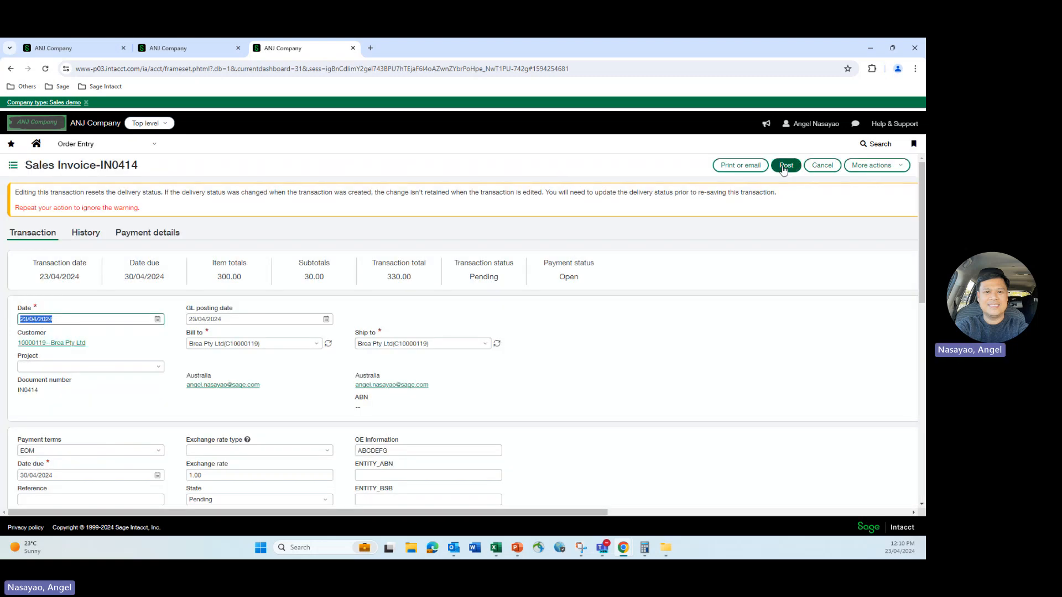
click(782, 168)
scroll(288, 433, down, 6)
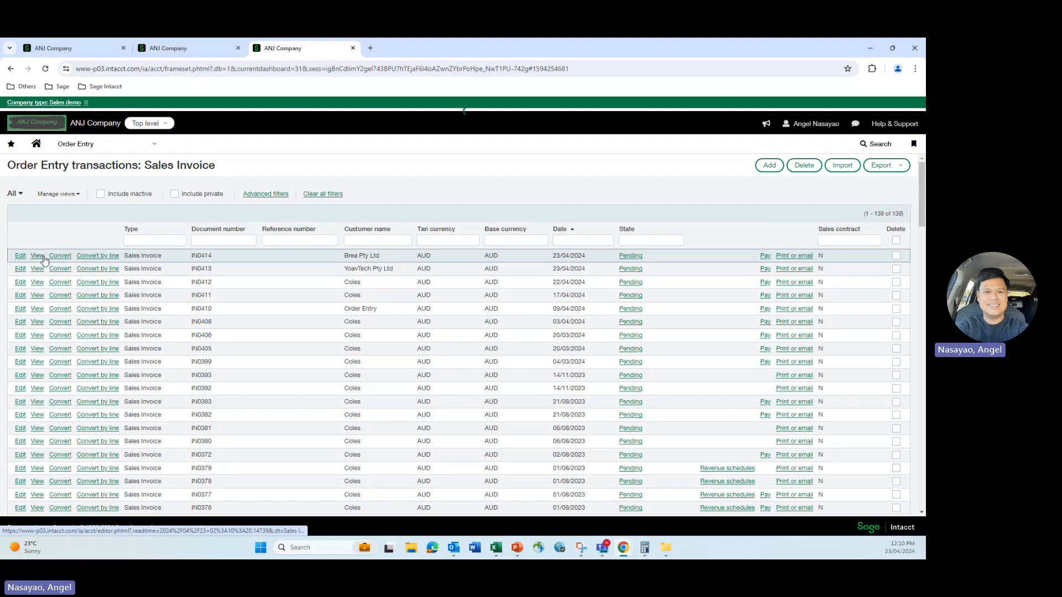
View posted invoice IN0414 and check the item description on the third entry line.
click(38, 256)
scroll(138, 309, down, 10)
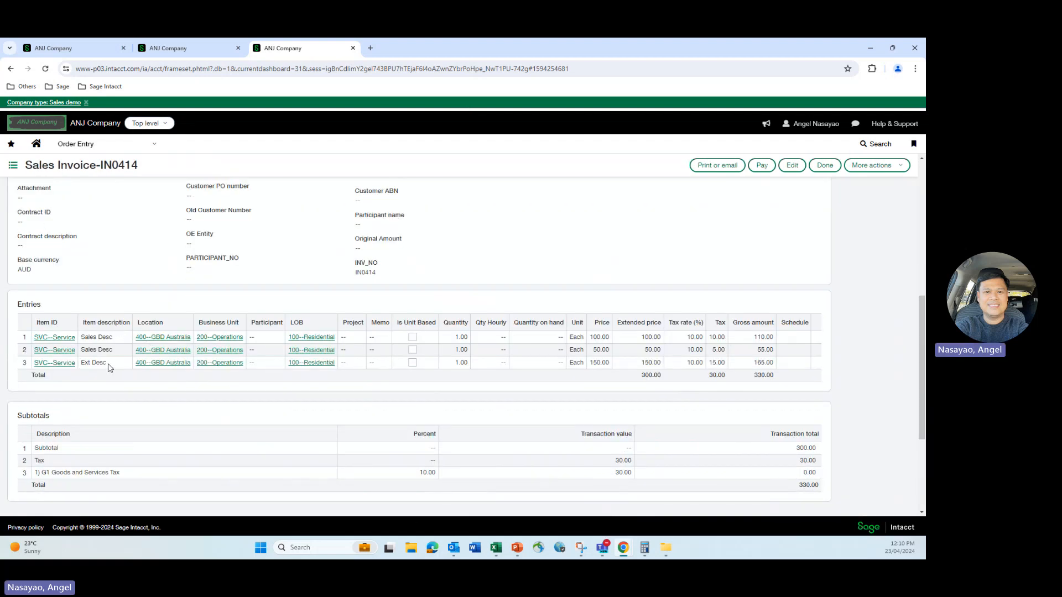
drag(108, 365, 83, 364)
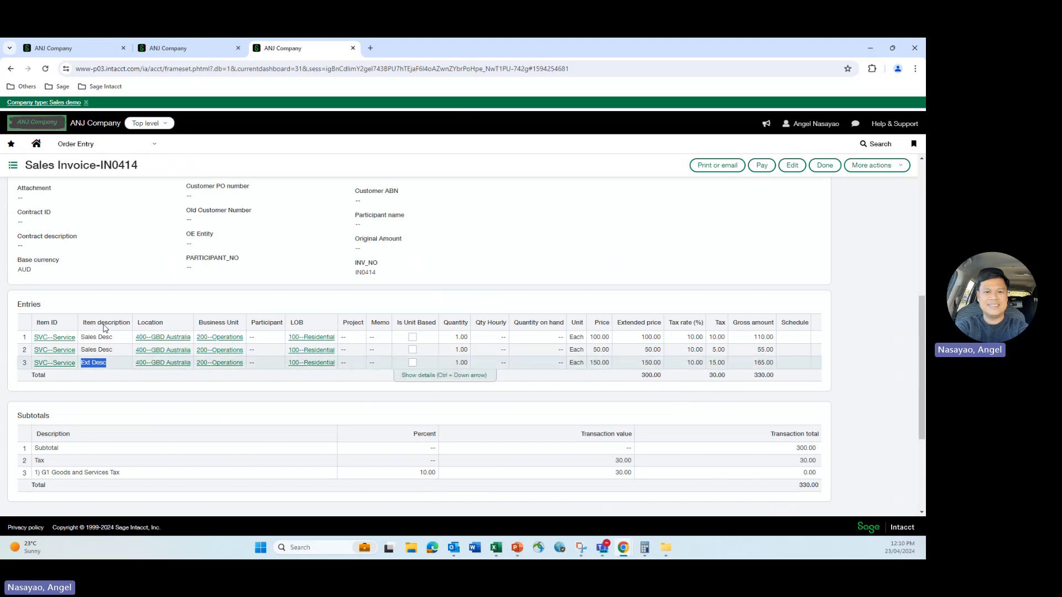
Open the third line's SVC item record, examine its descriptions and compare them with the item record in the other browser tab.
click(49, 364)
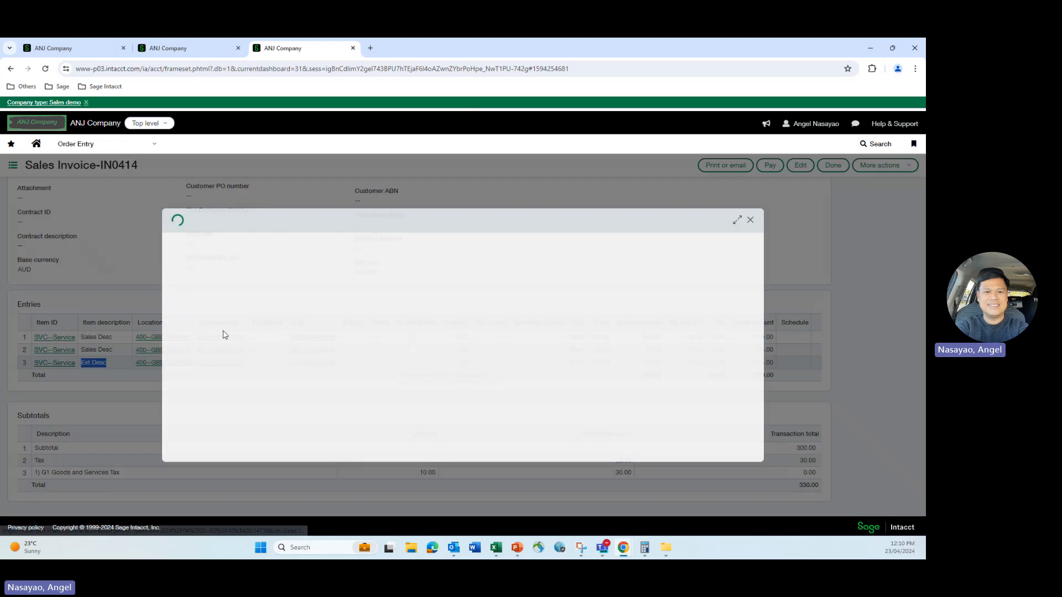
scroll(239, 343, down, 2)
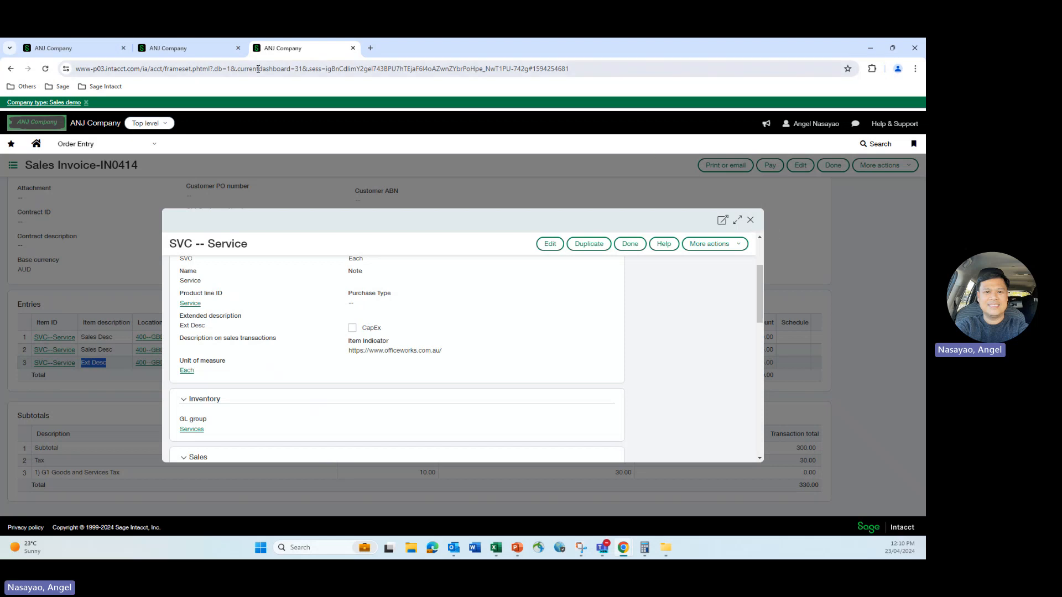
click(169, 49)
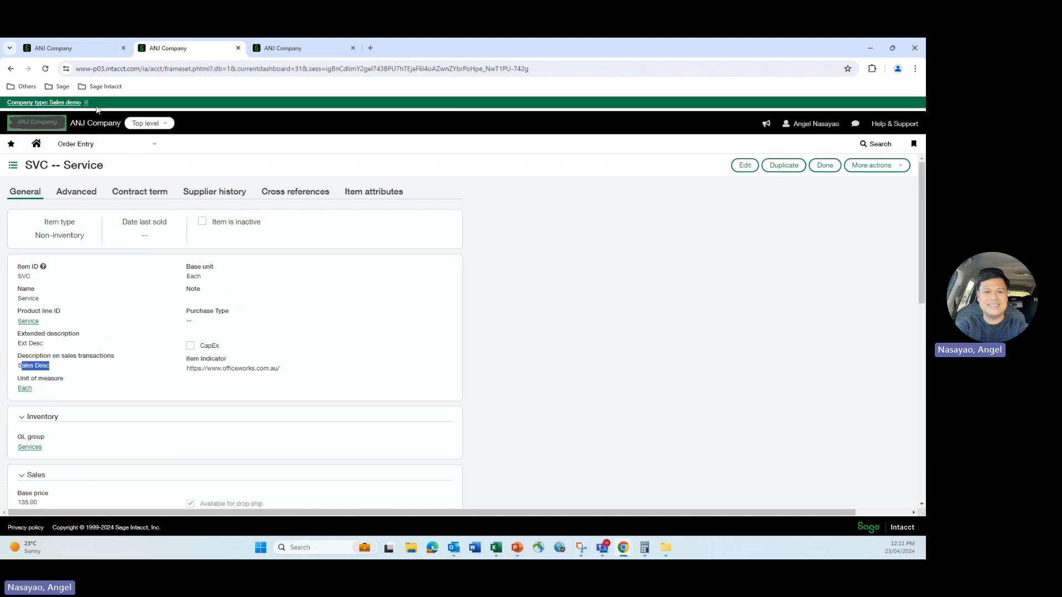
click(279, 51)
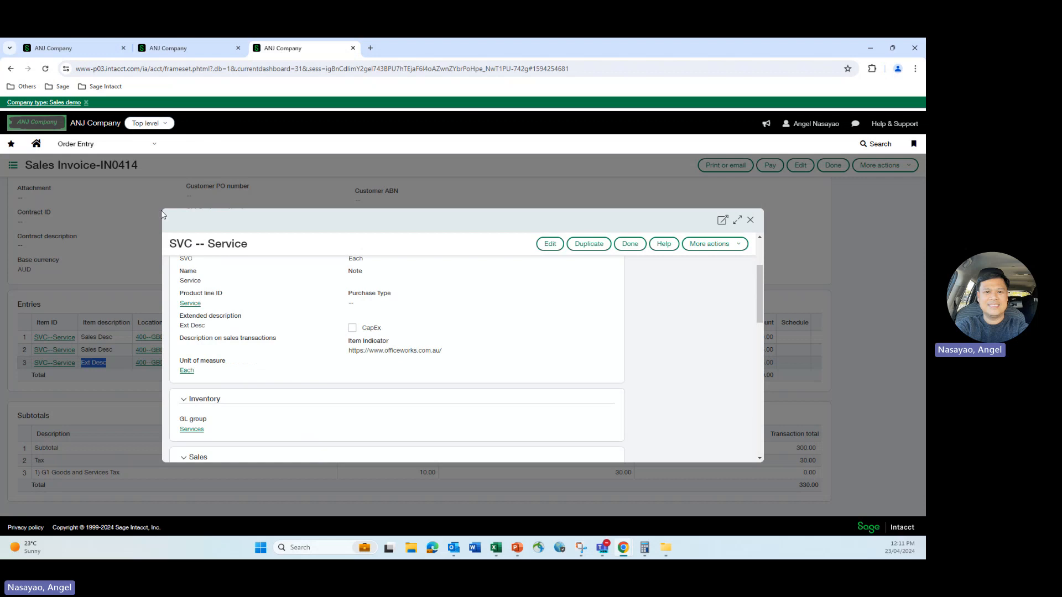